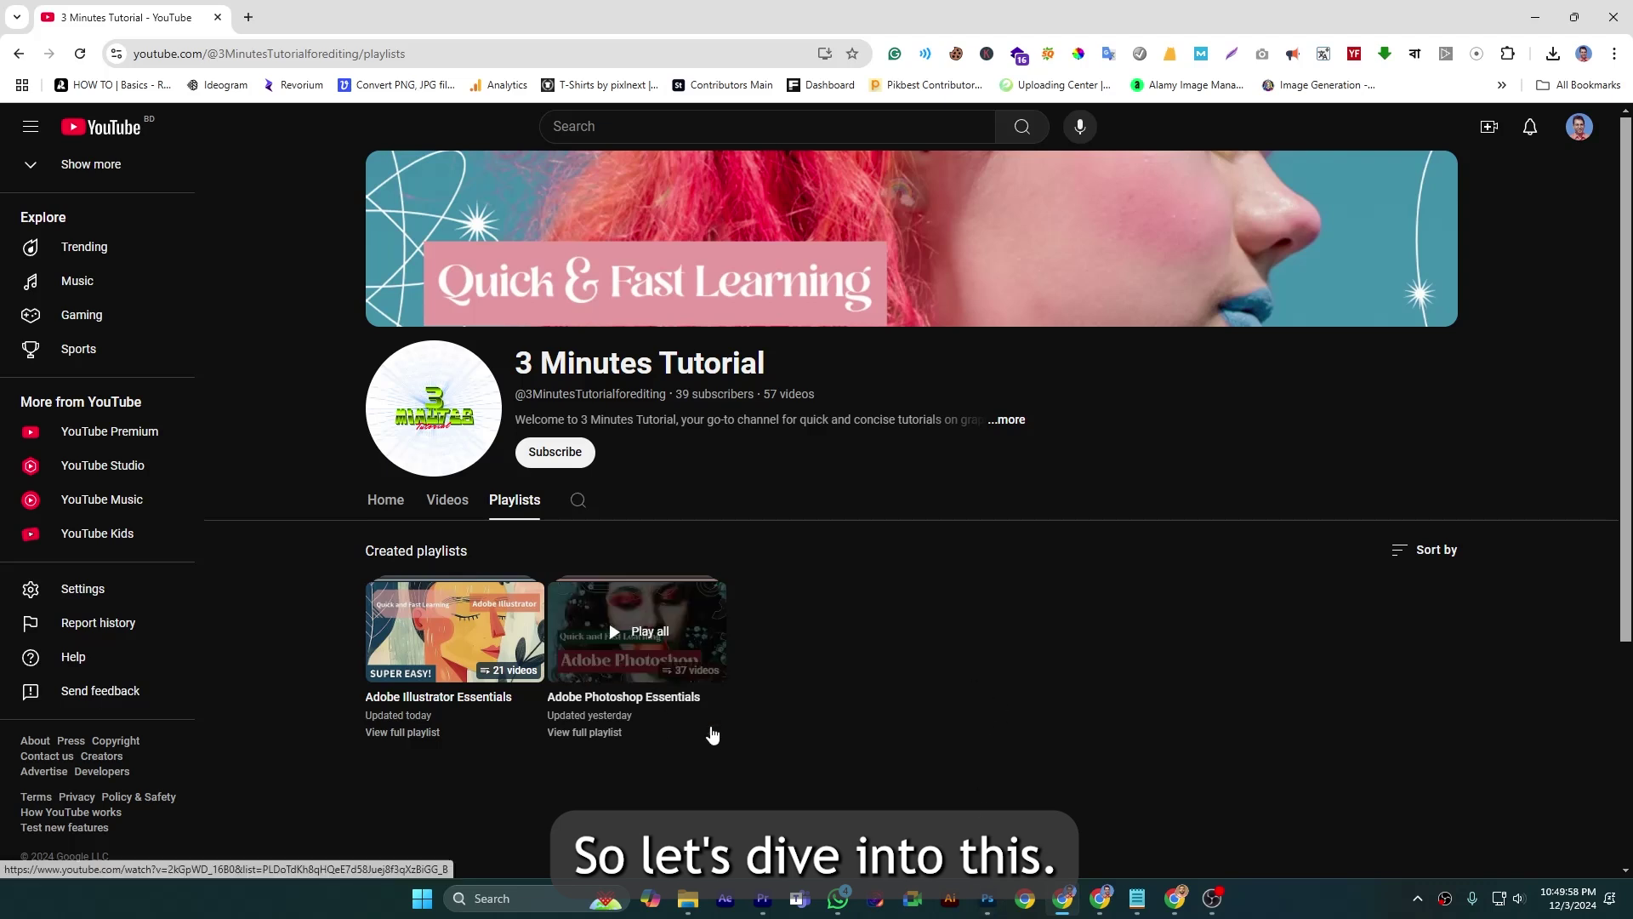
Switch from the YouTube playlists page to Photoshop showing the lighthouse mural photo
click(985, 903)
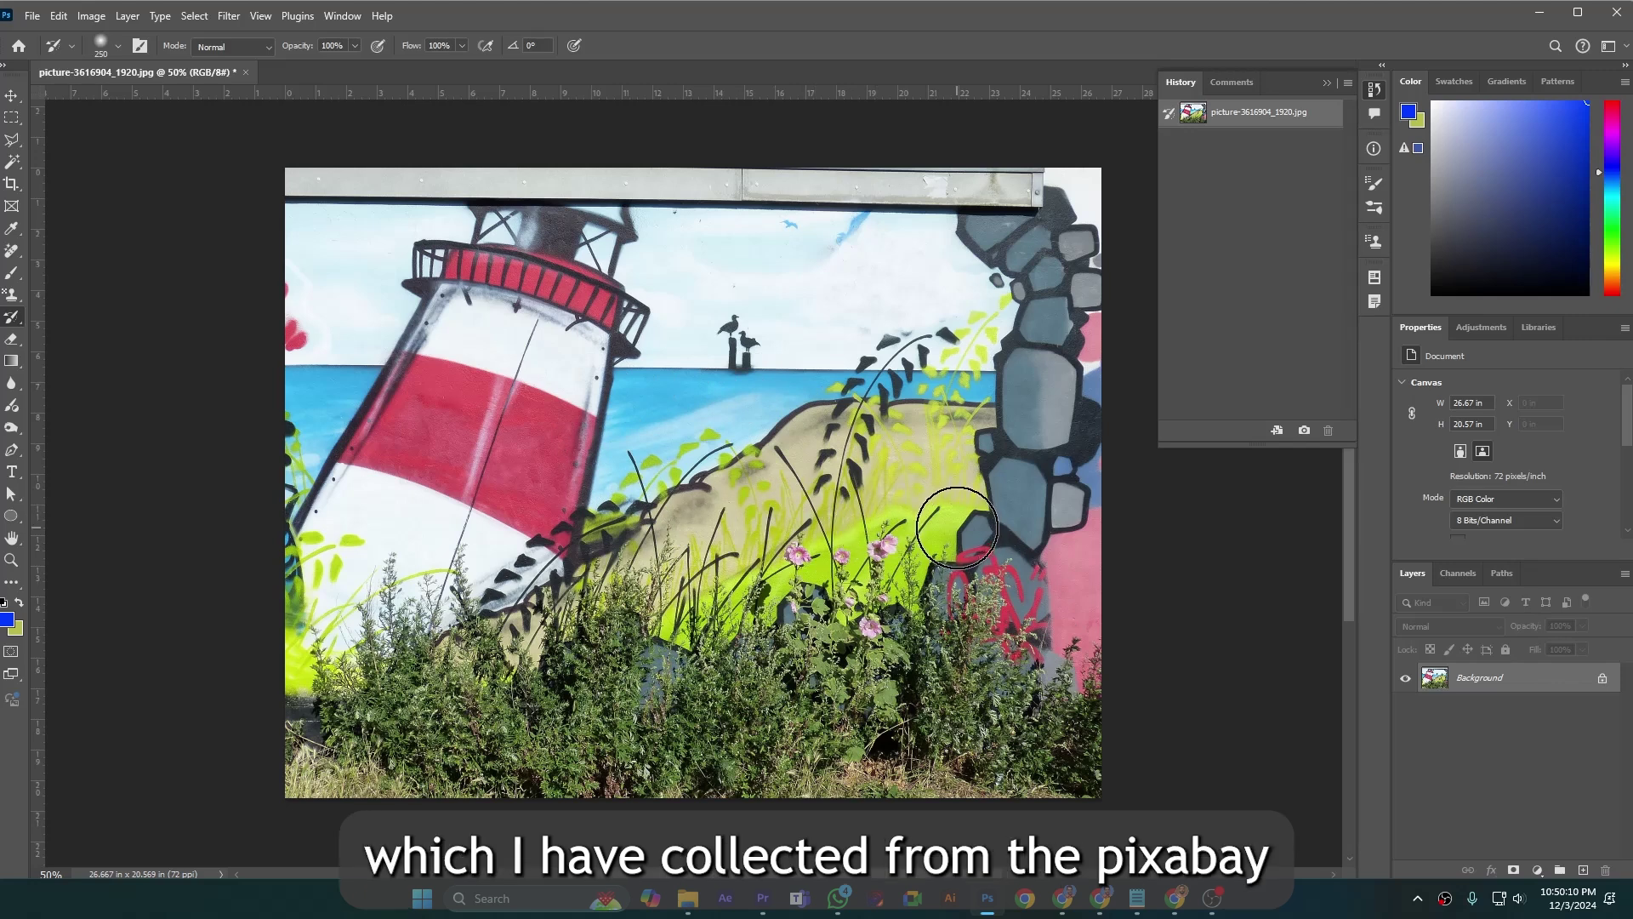
Pick the History Brush Tool (Y) from the toolbar's brush flyout
right_click(16, 319)
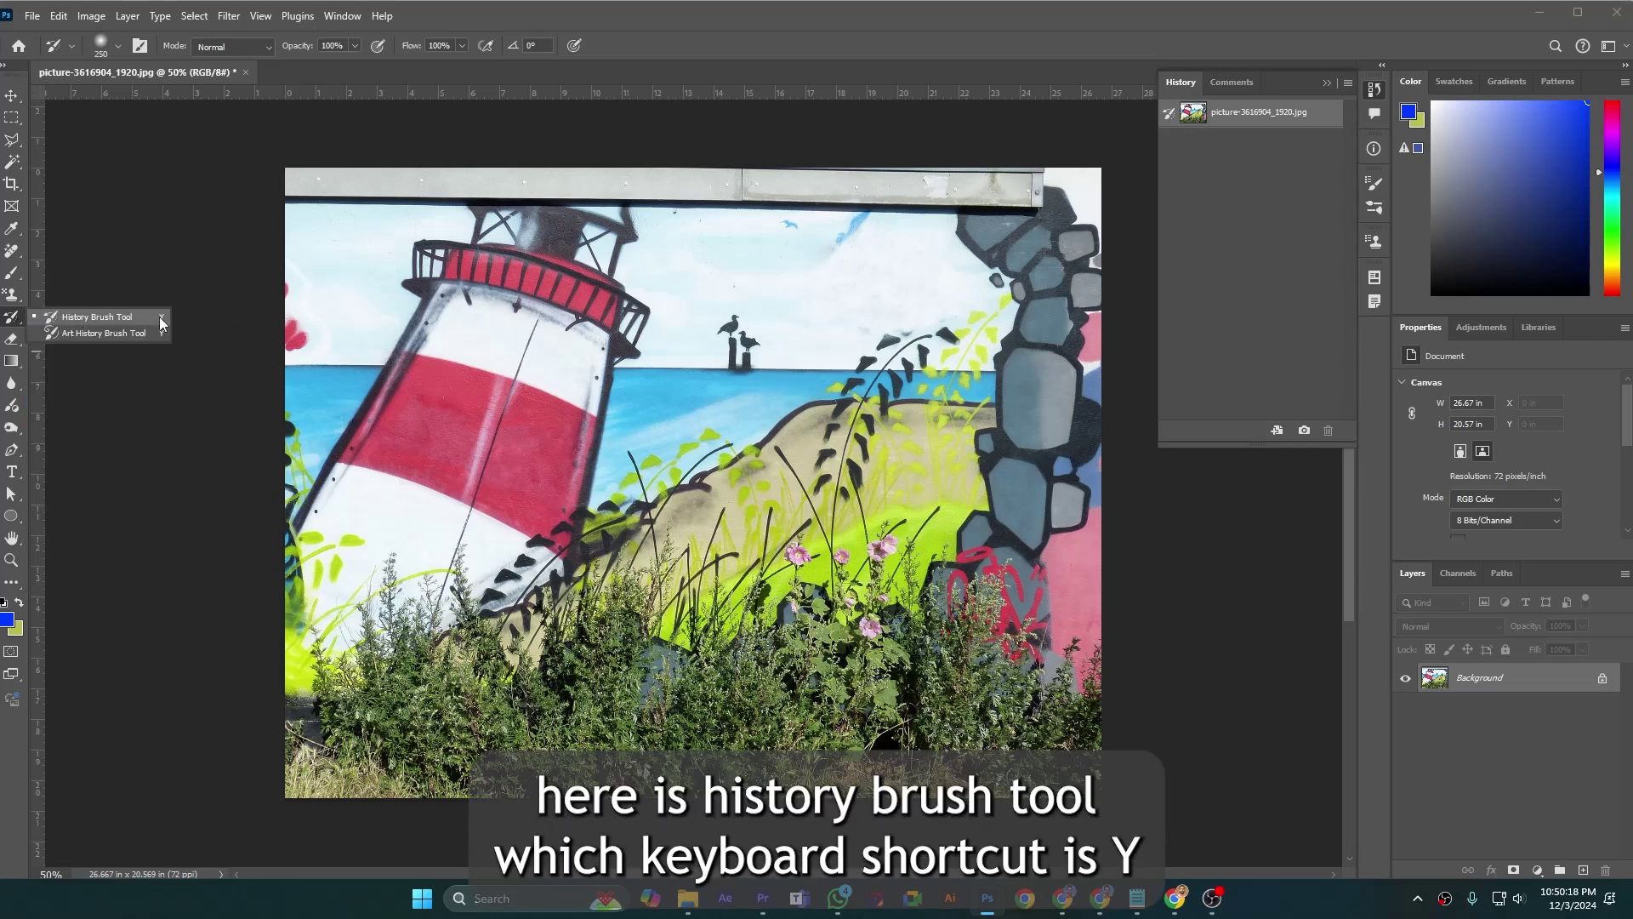
click(100, 317)
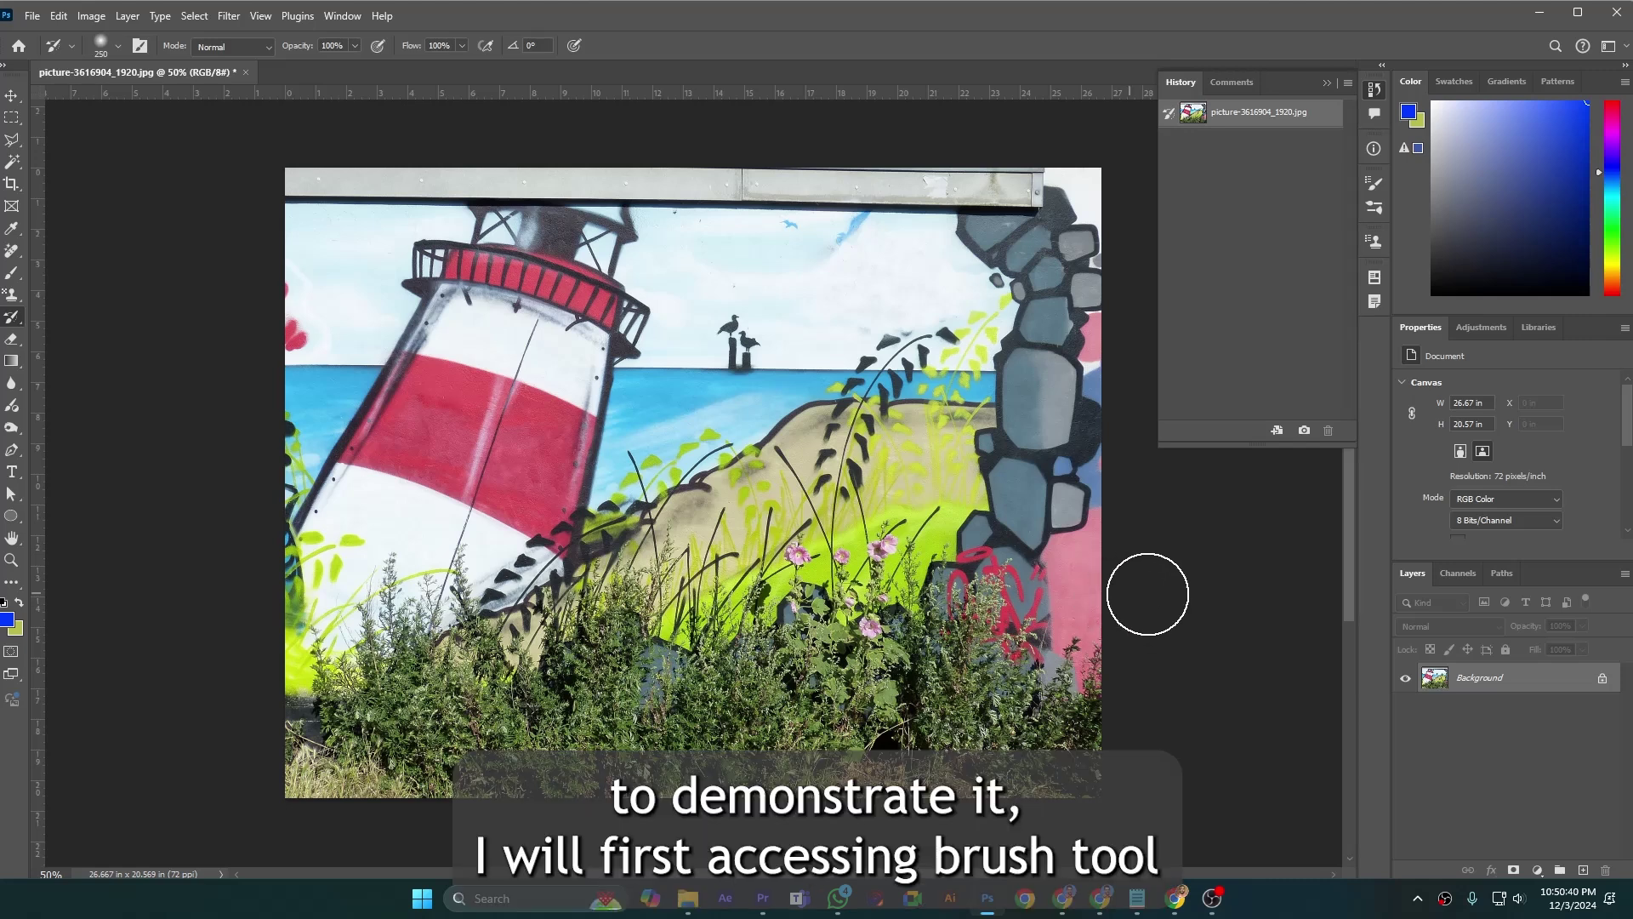
With the Brush tool, paint thick vertical strokes: red on the lighthouse, green mid-image, blue right
click(12, 276)
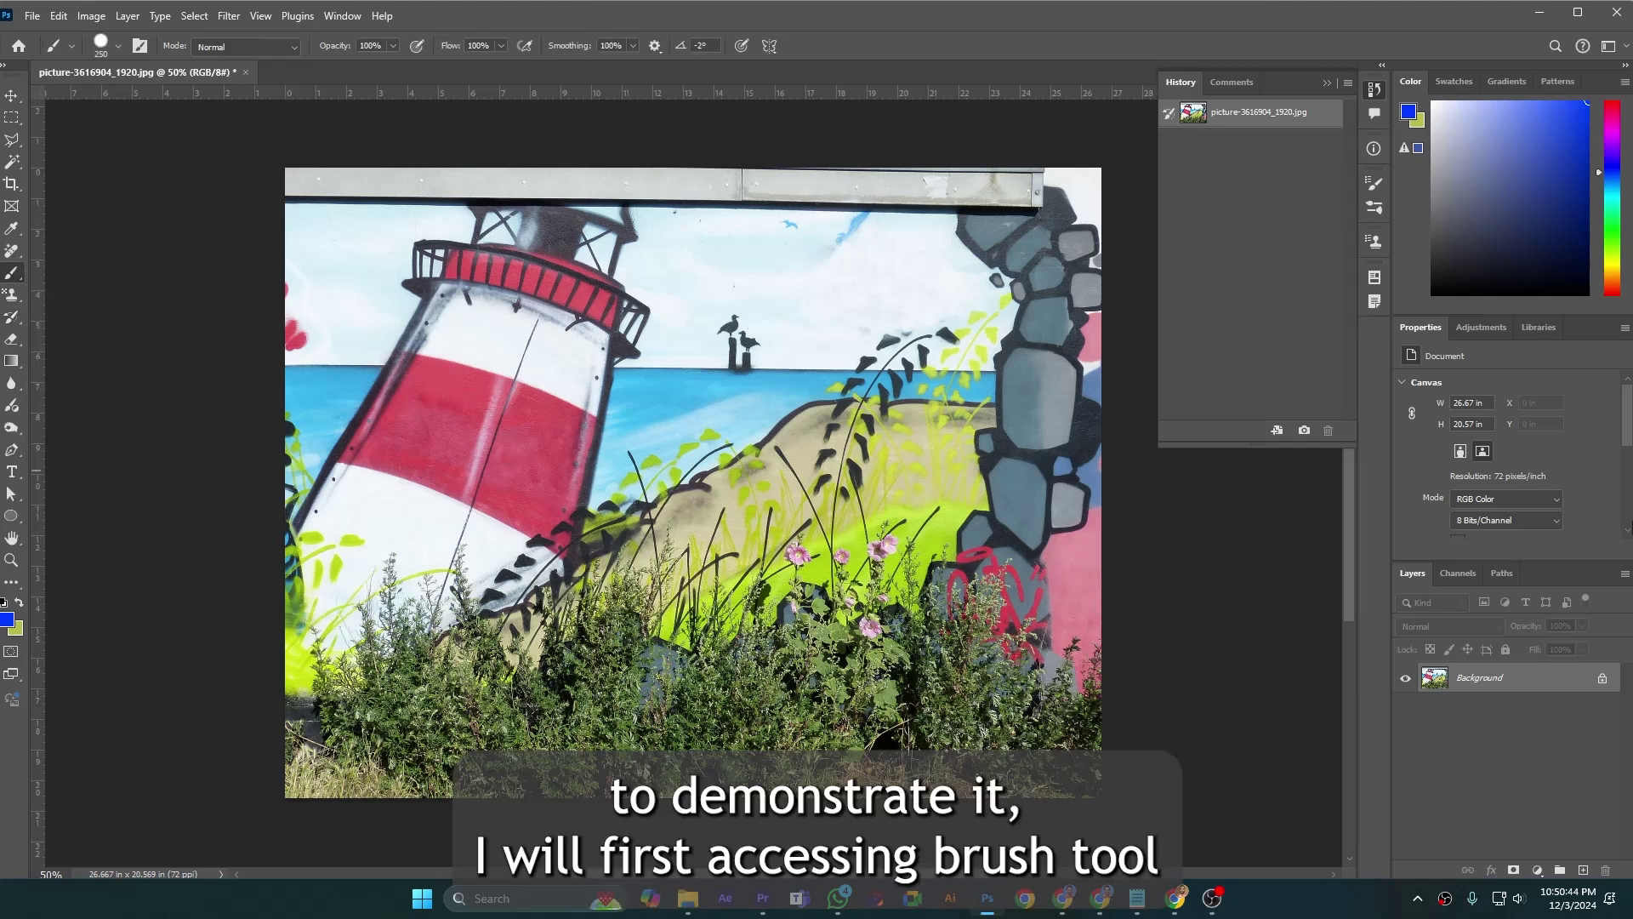
drag(1614, 117, 1617, 100)
drag(419, 283, 387, 707)
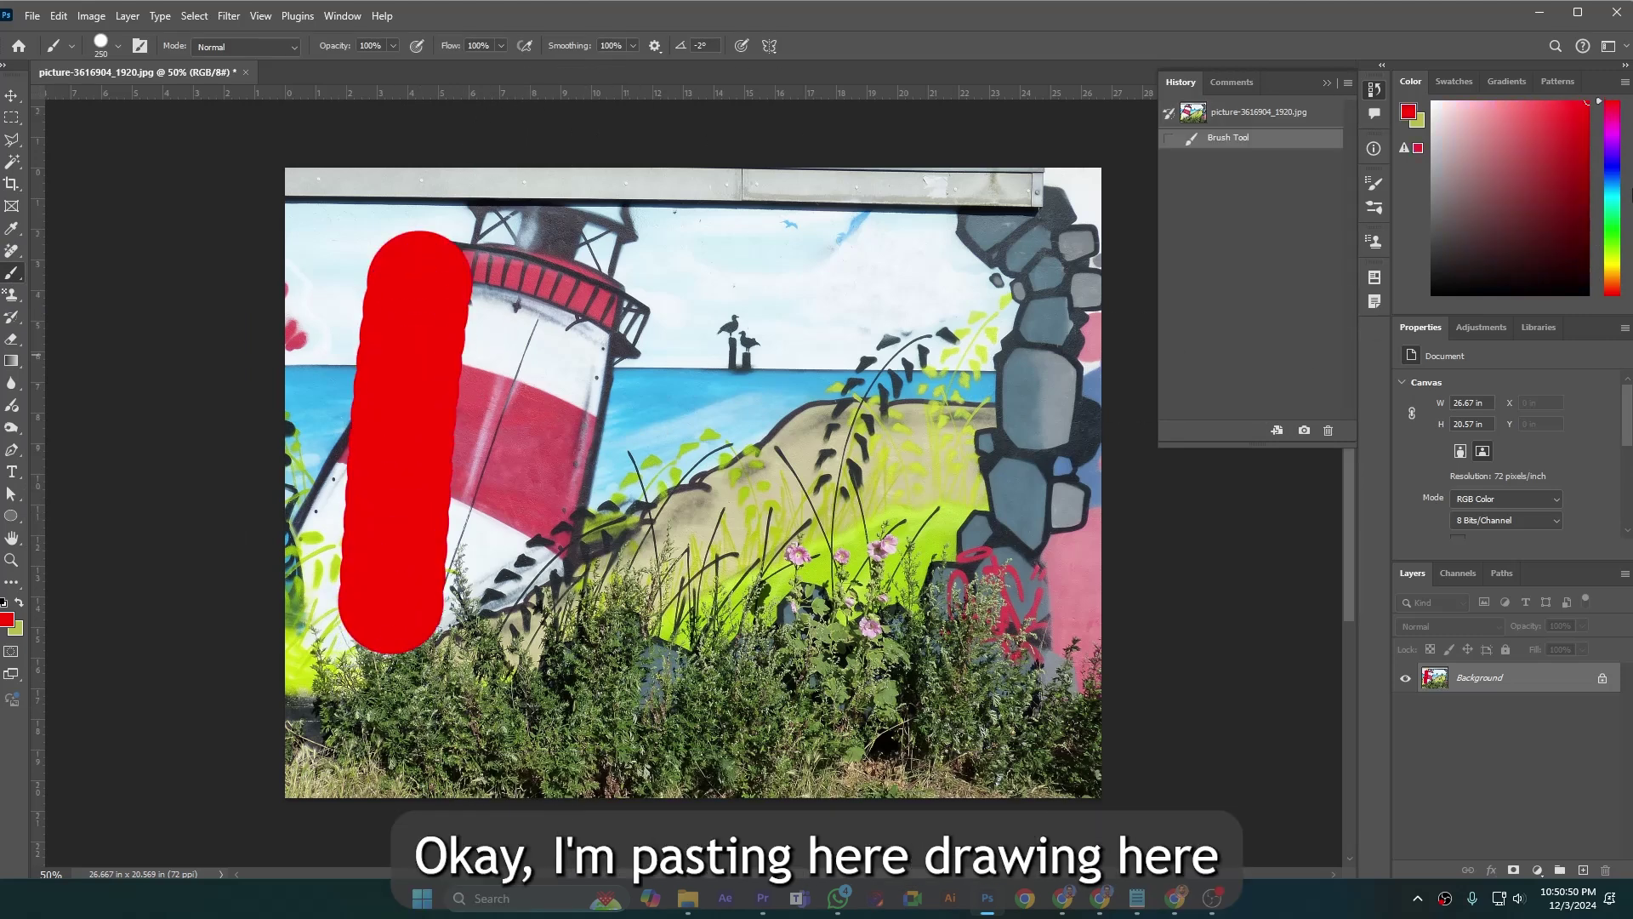
click(1615, 227)
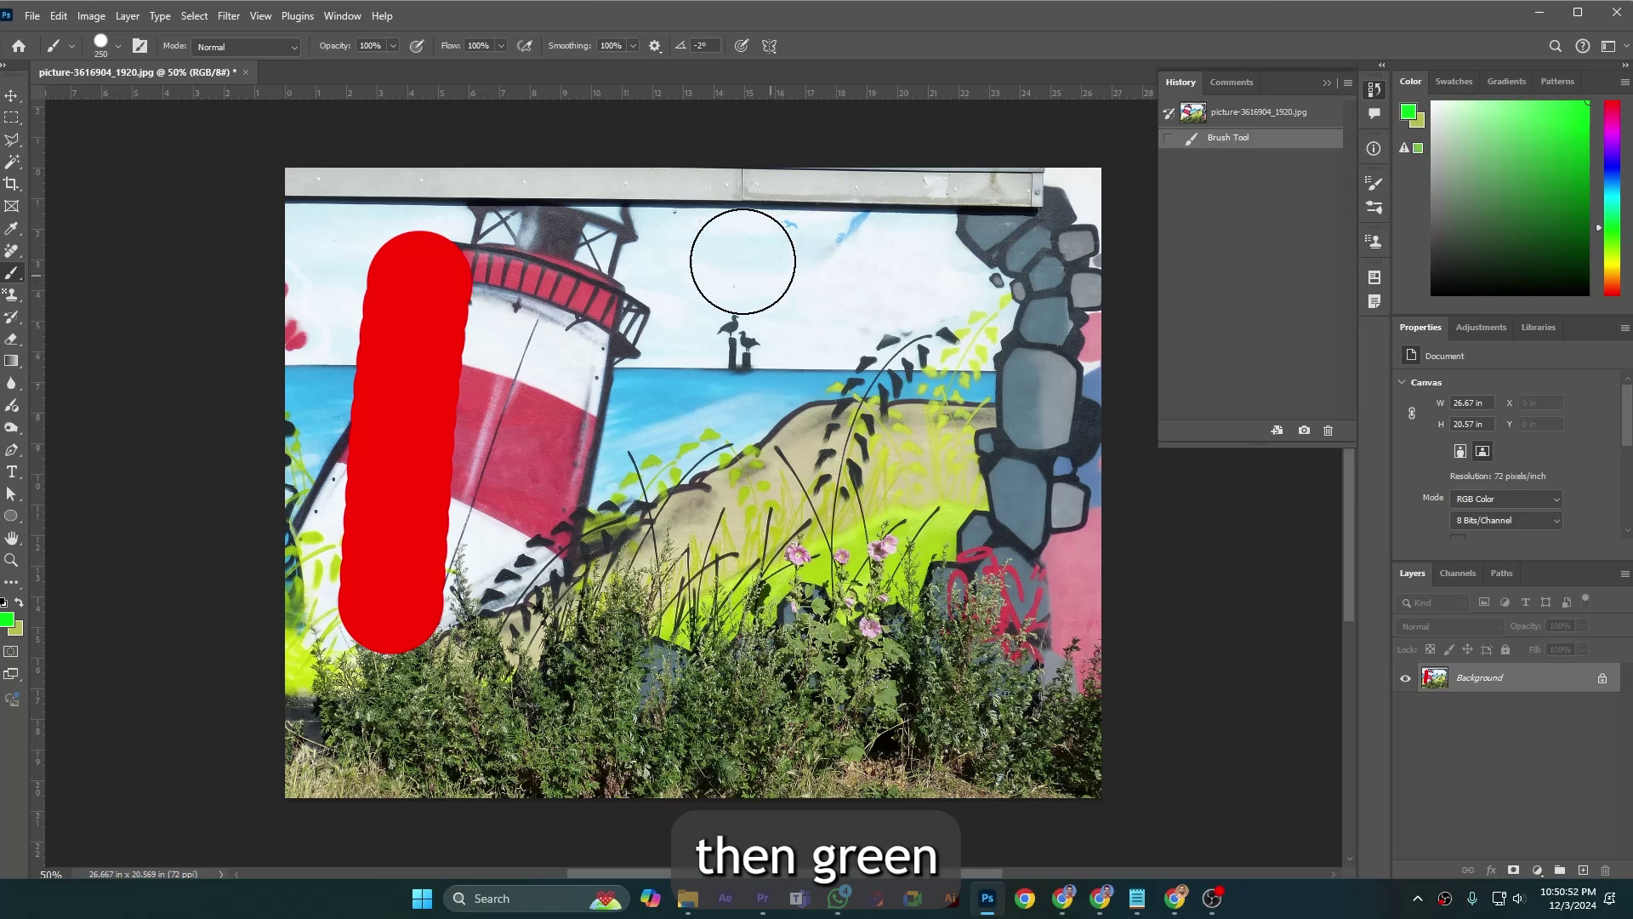
click(685, 238)
drag(680, 306, 648, 583)
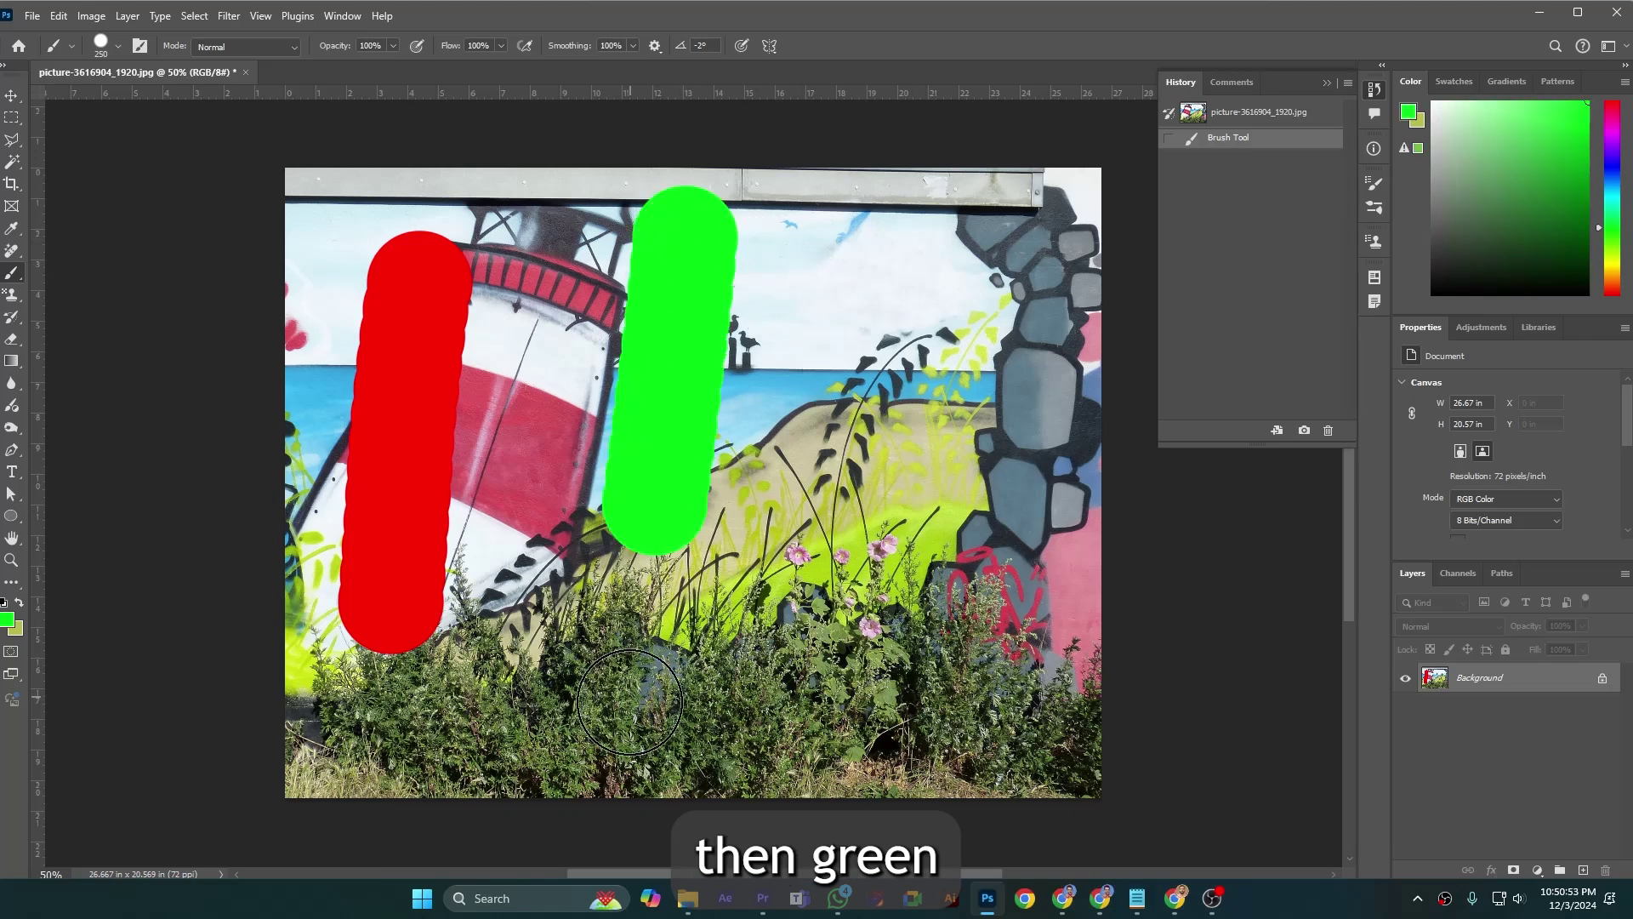
click(1616, 167)
drag(938, 245, 916, 587)
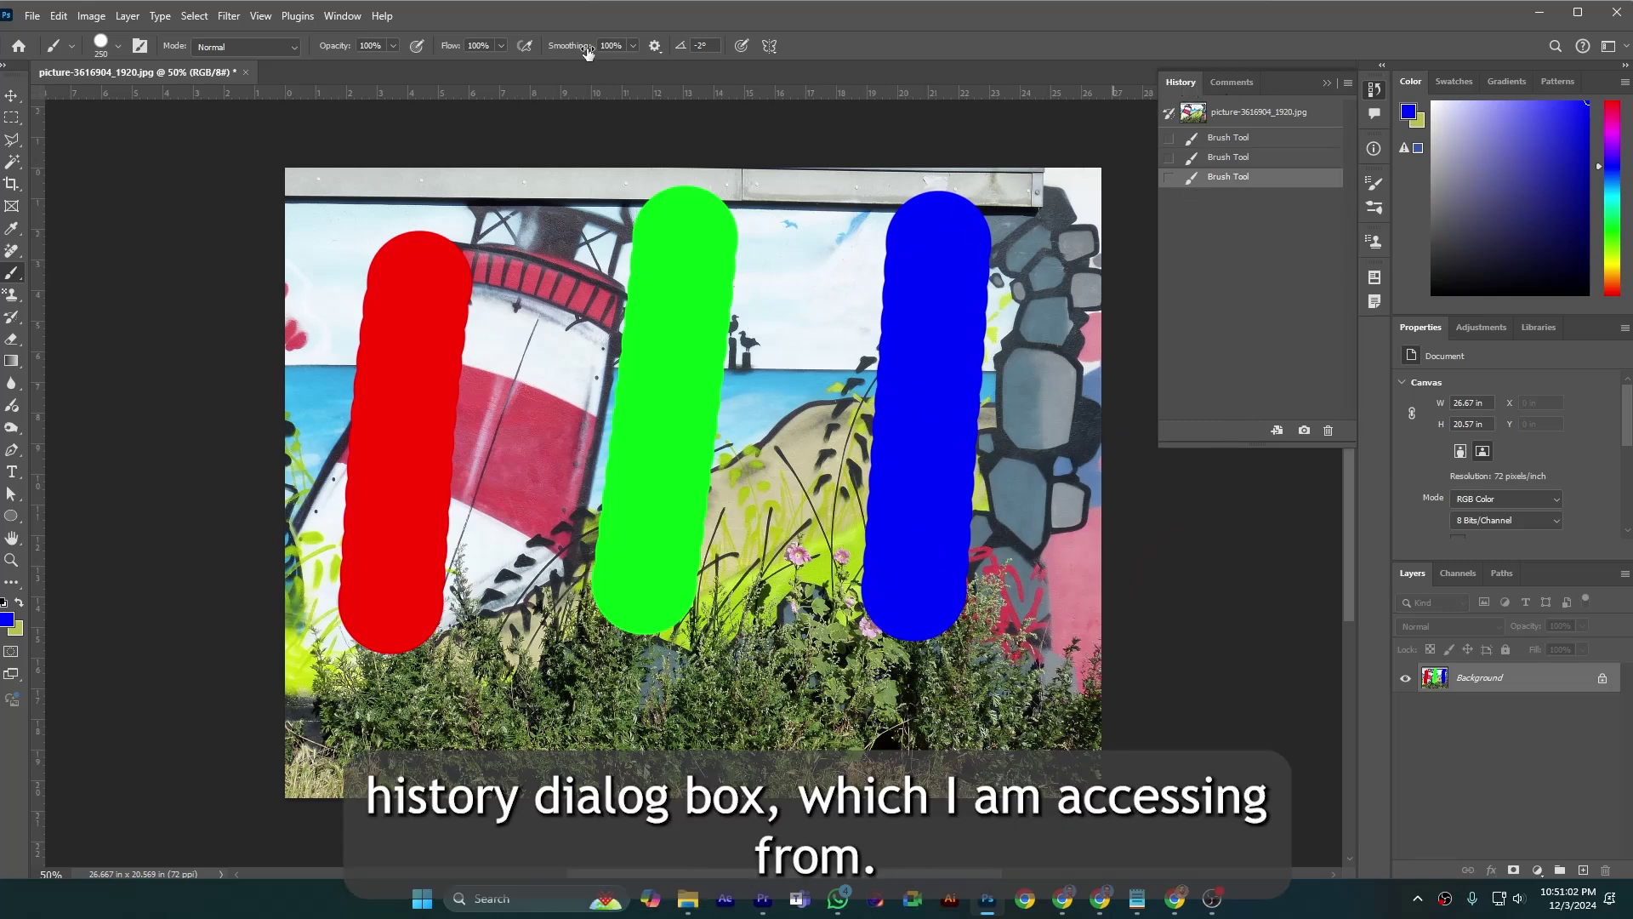
click(344, 16)
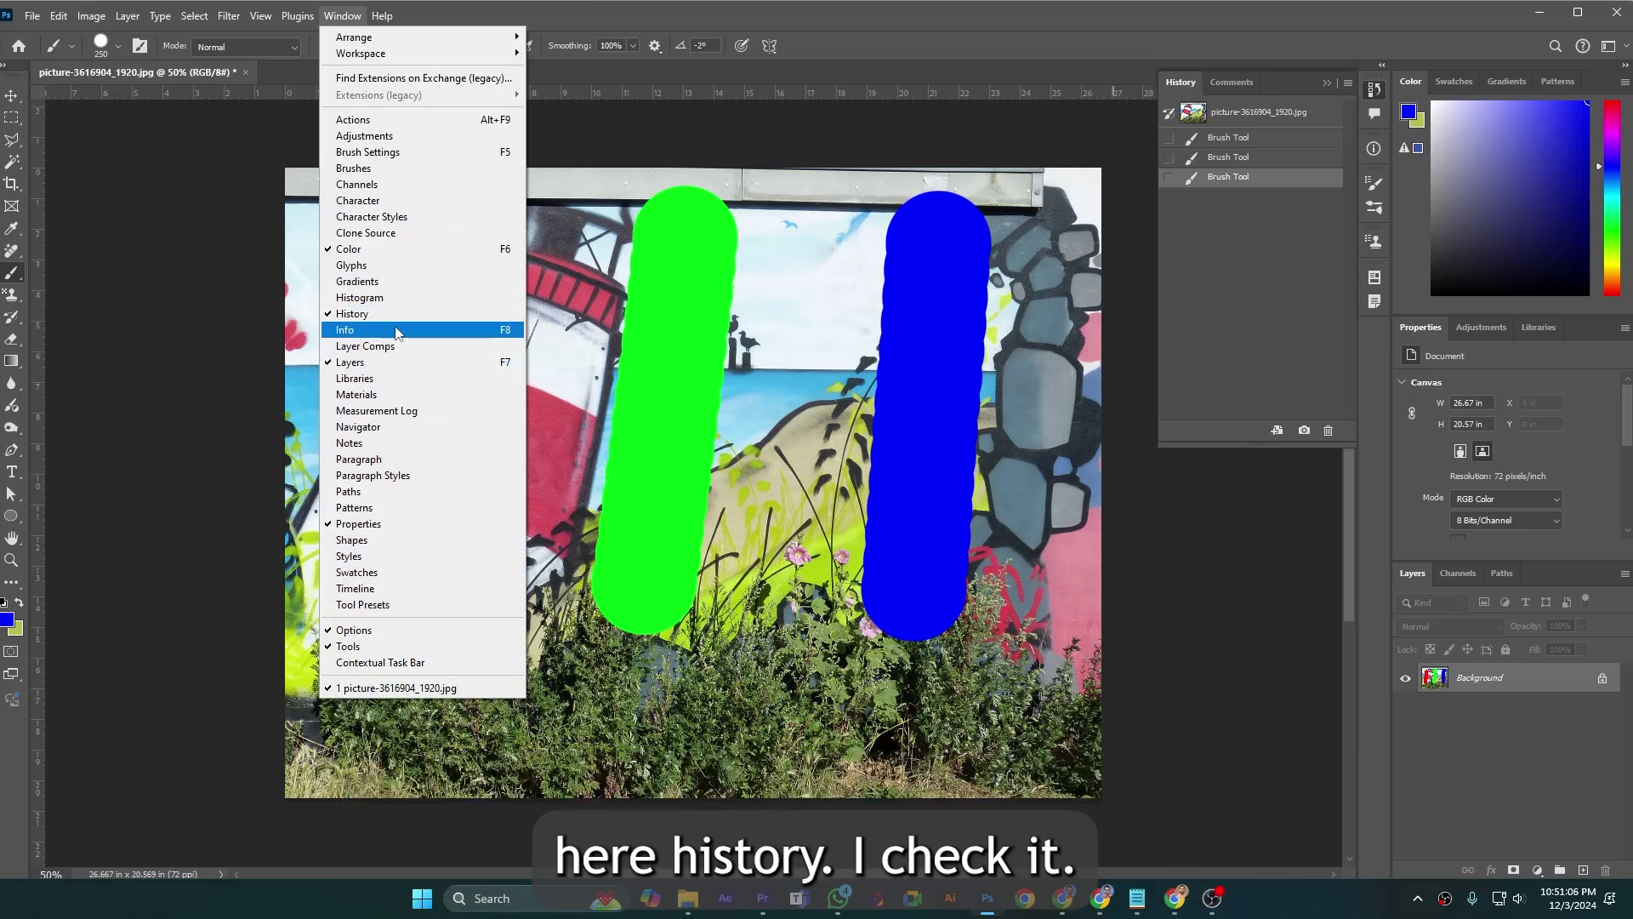
click(1041, 49)
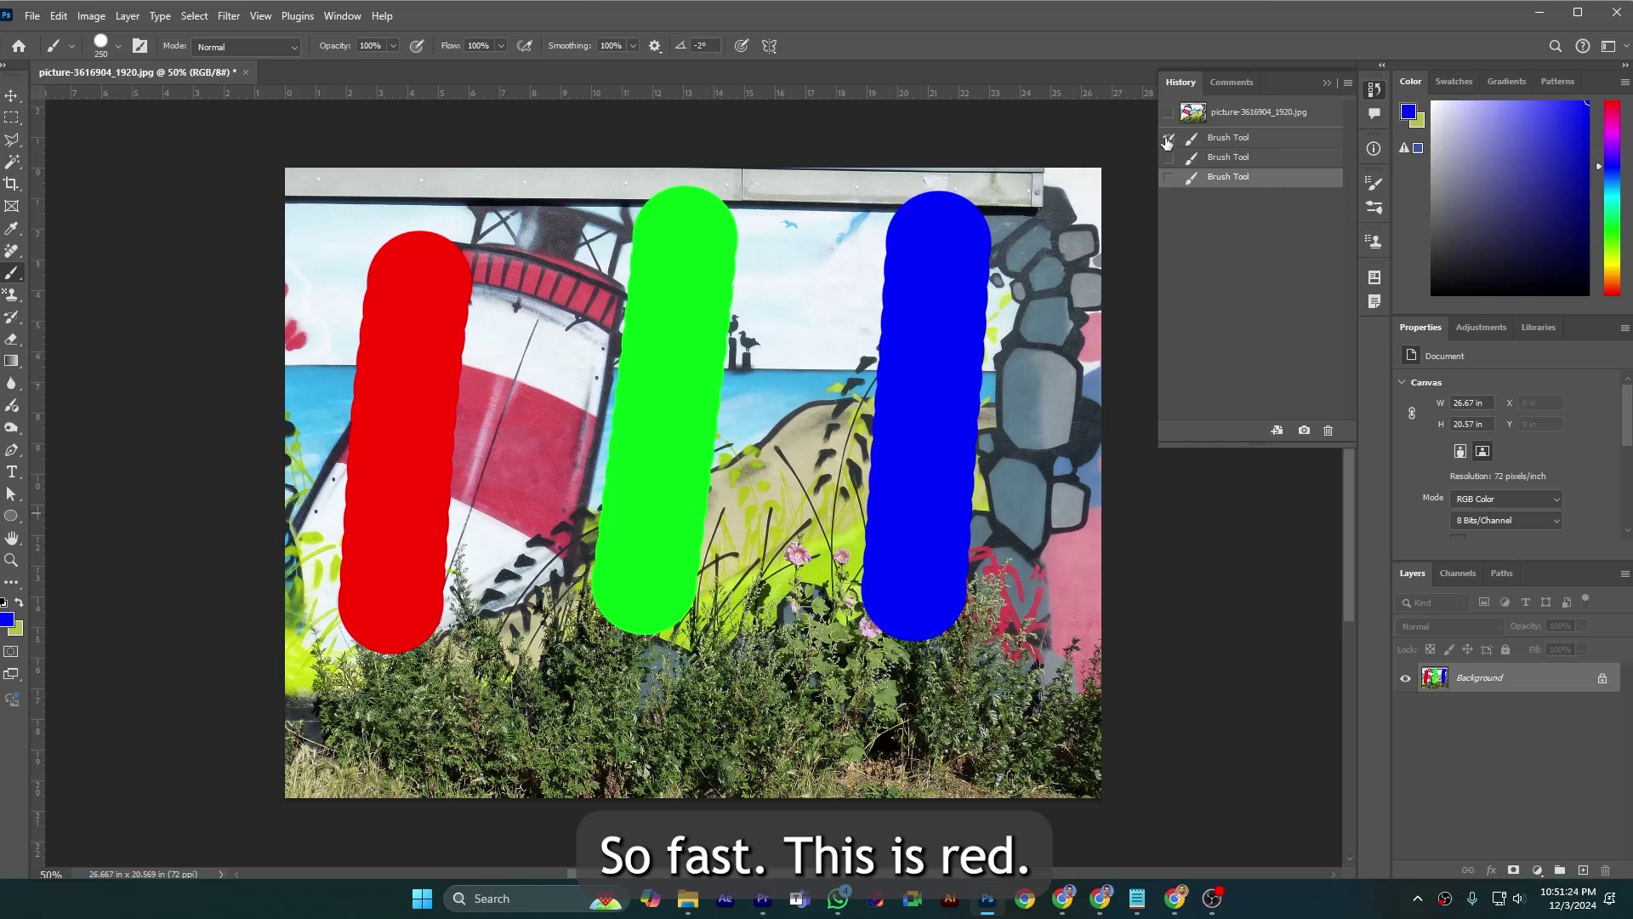
click(1224, 141)
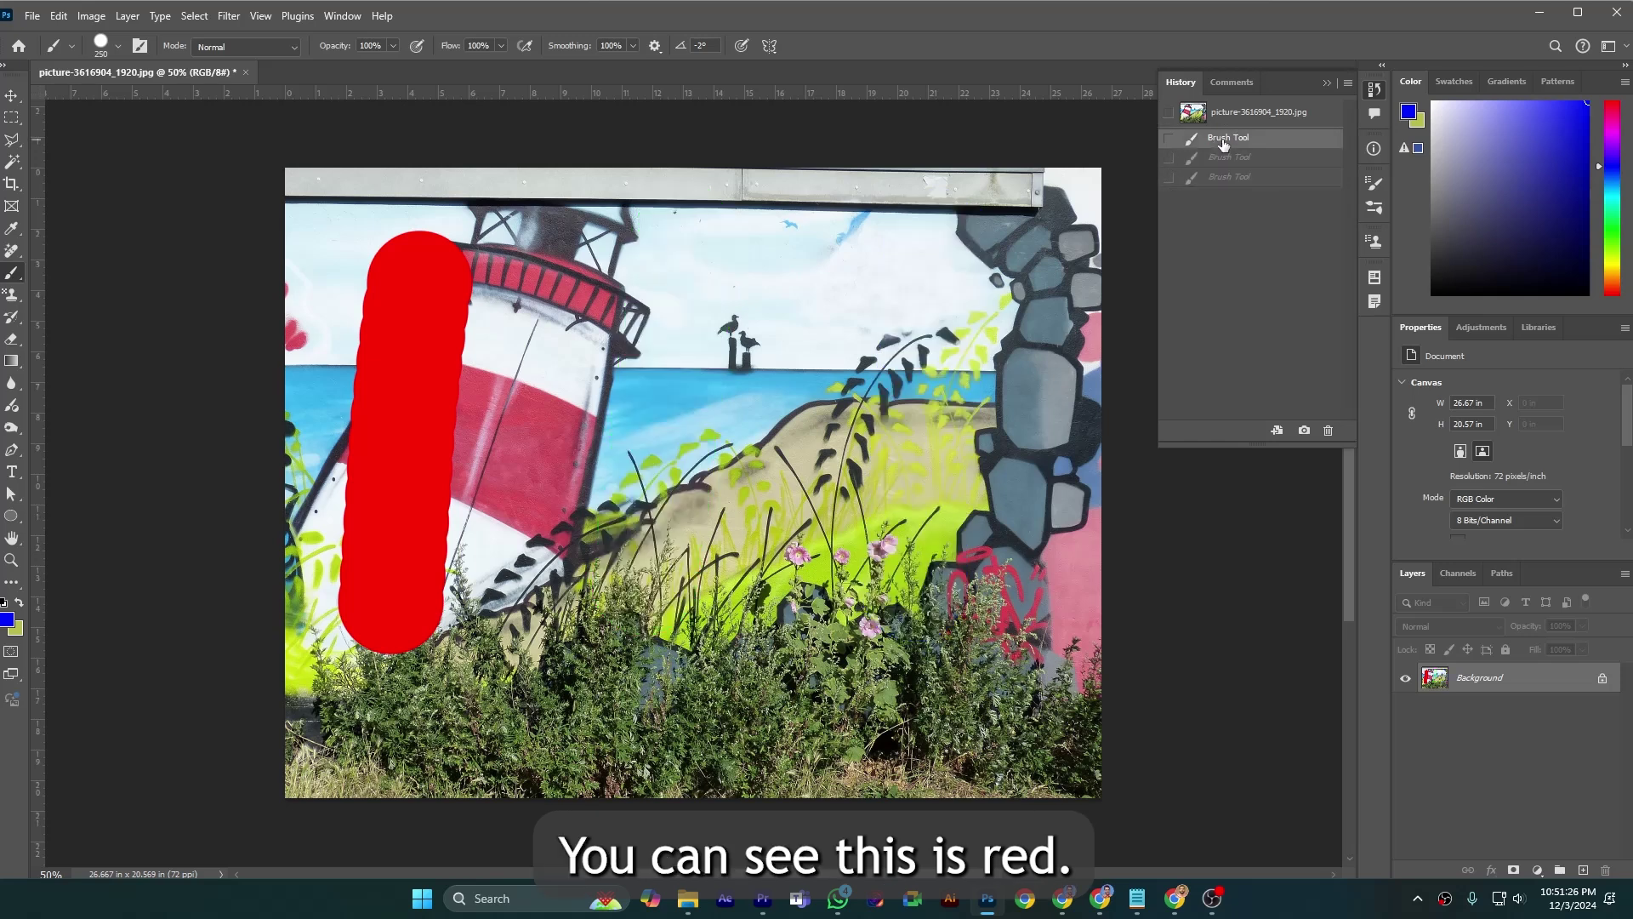
click(1222, 158)
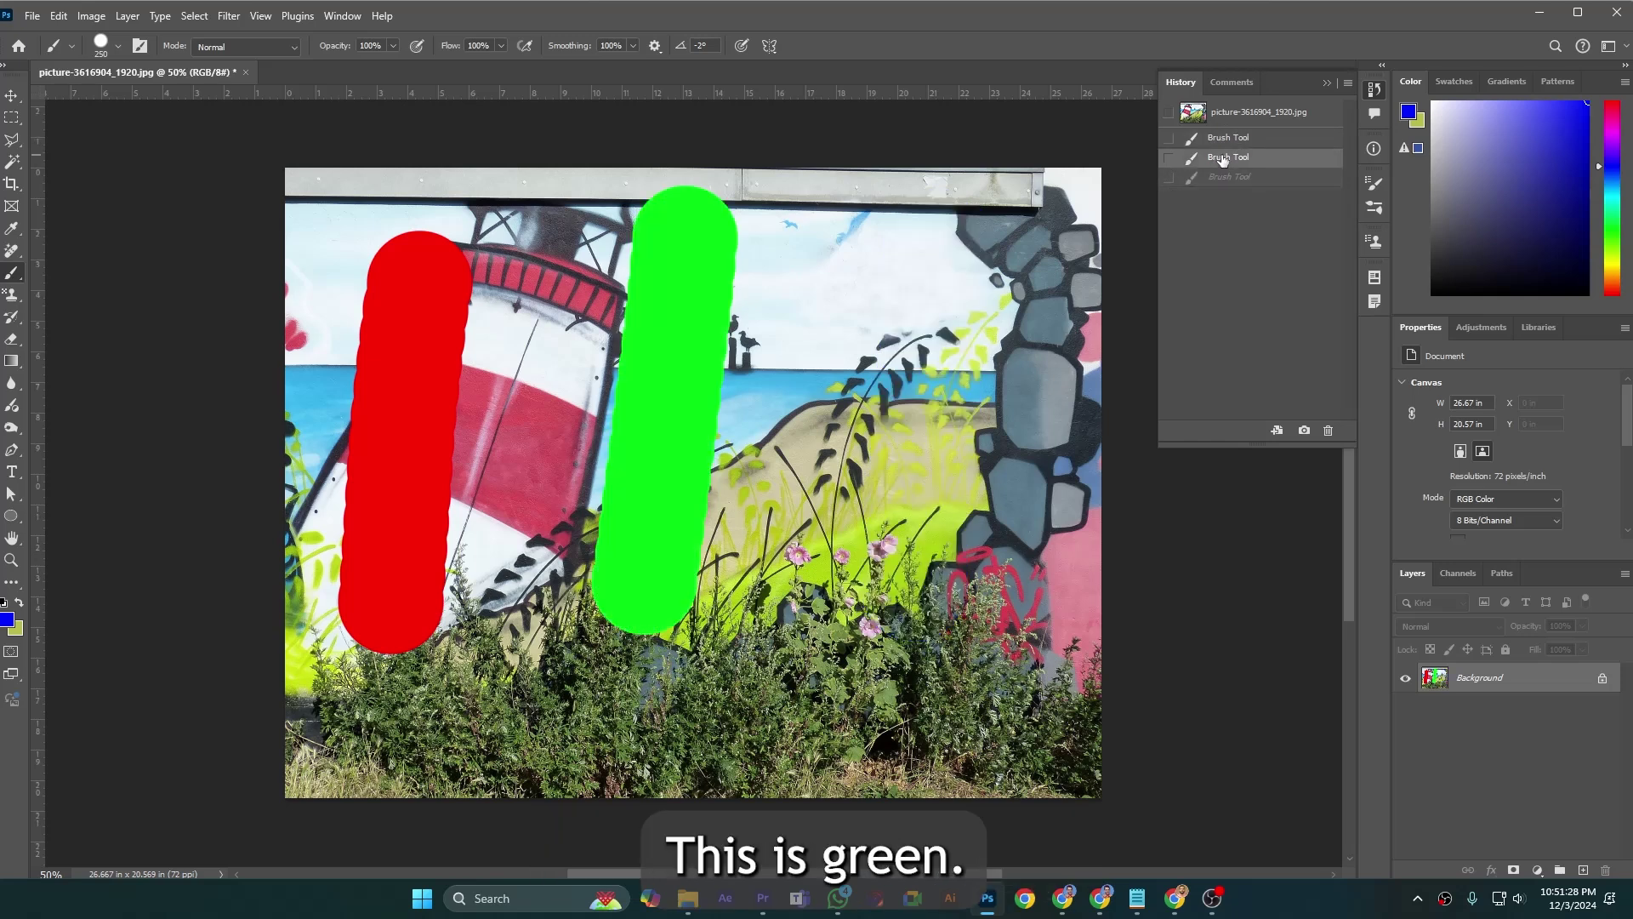
click(1227, 177)
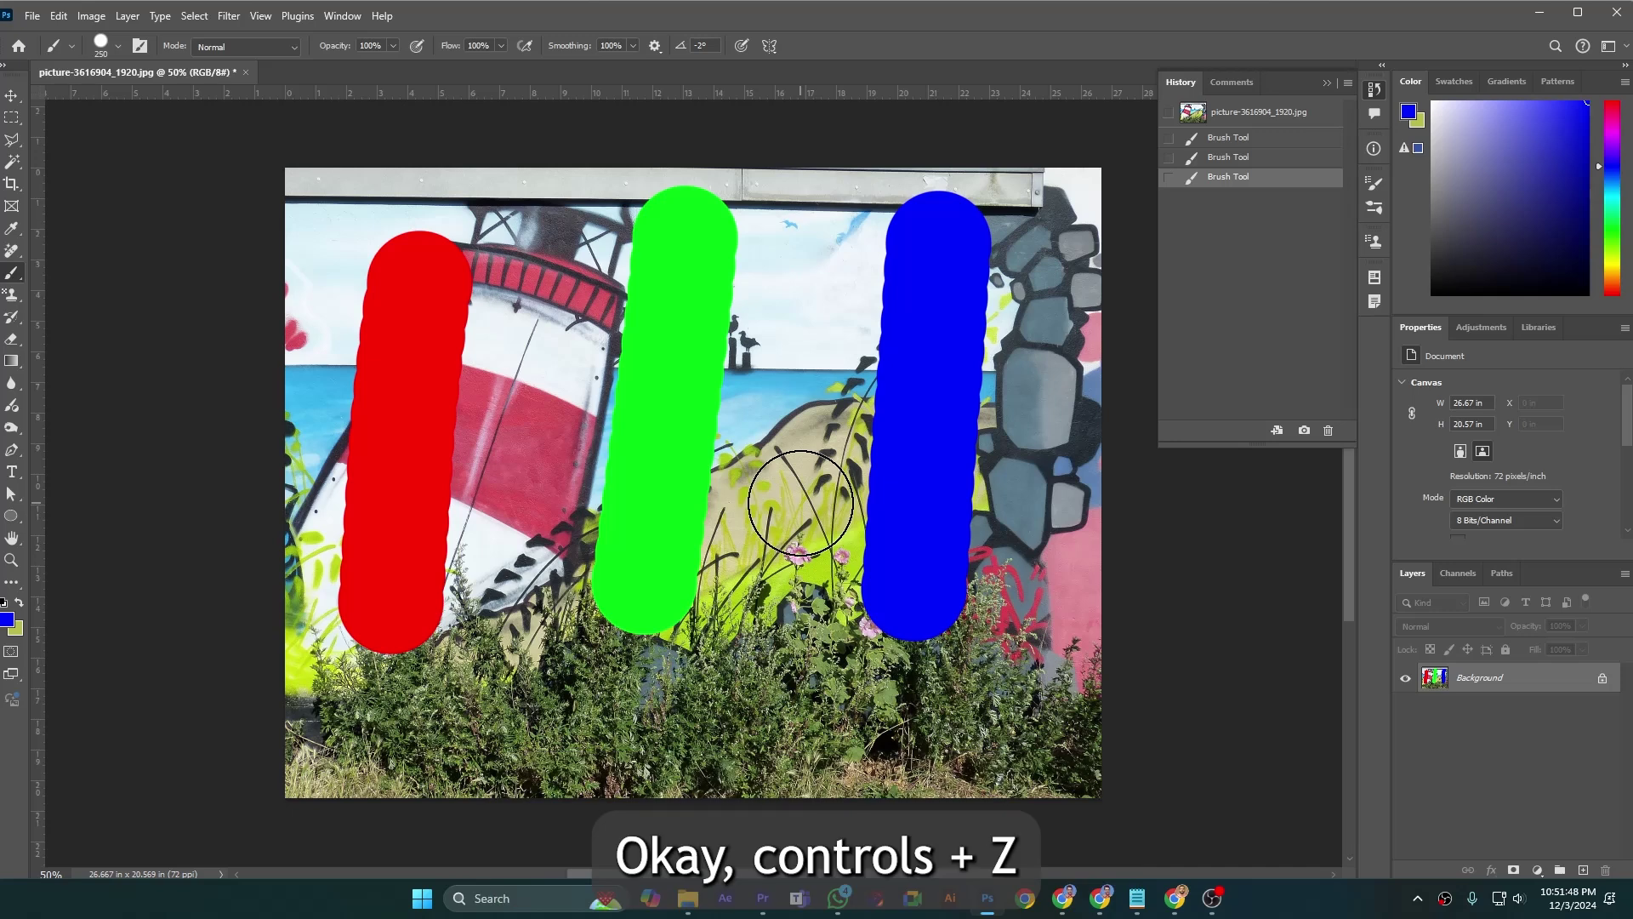
key(ctrl+z)
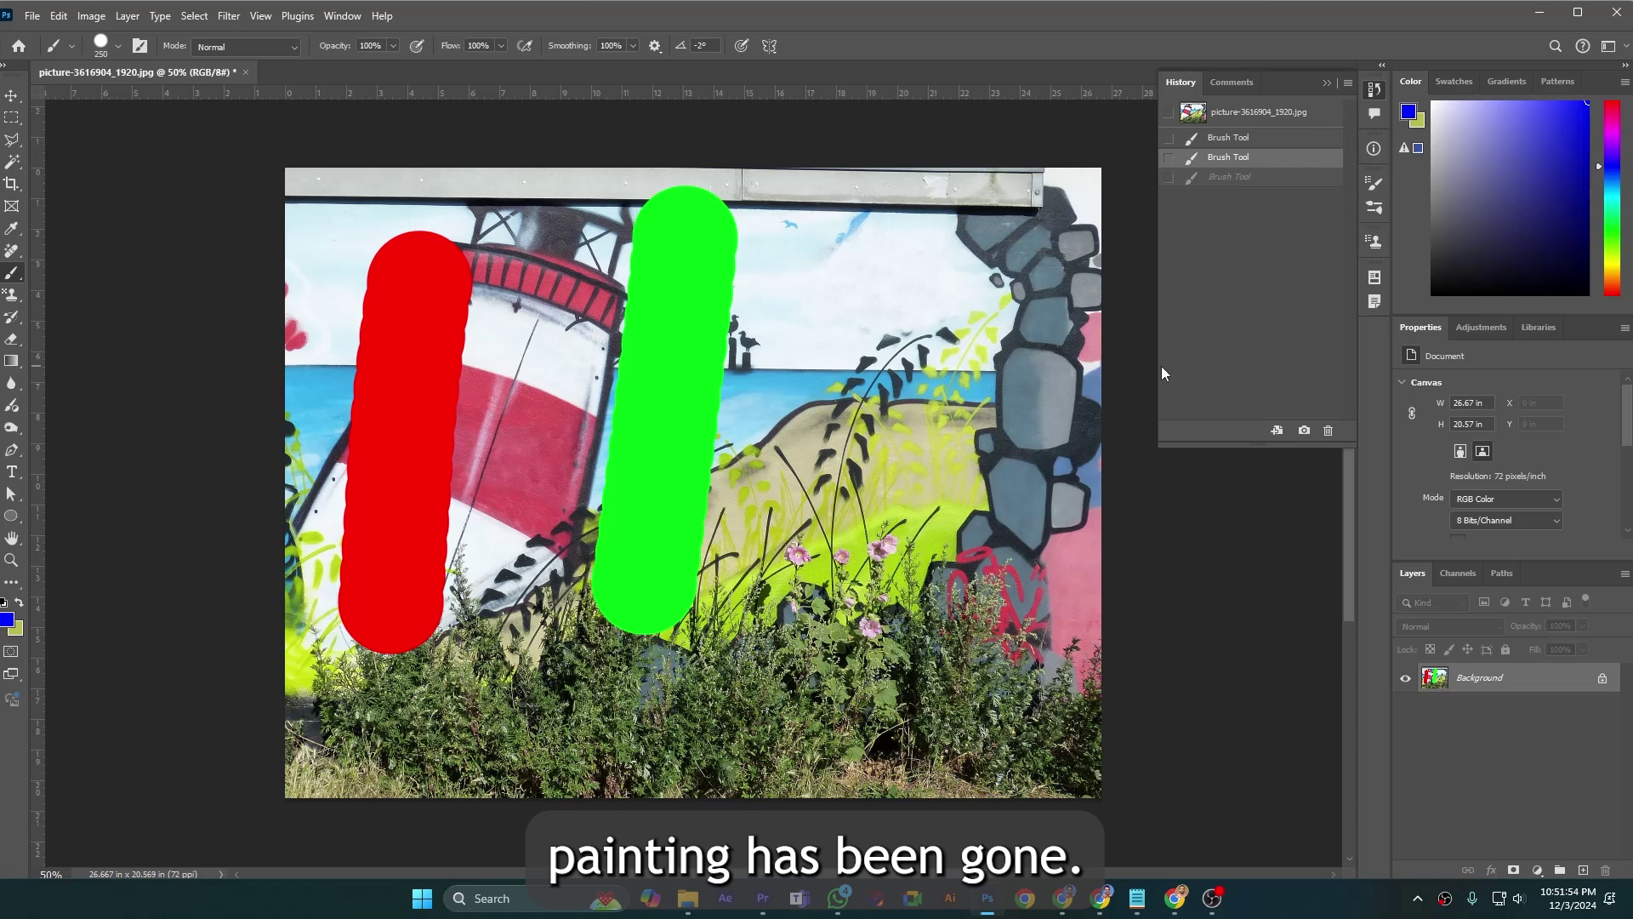
key(ctrl+z)
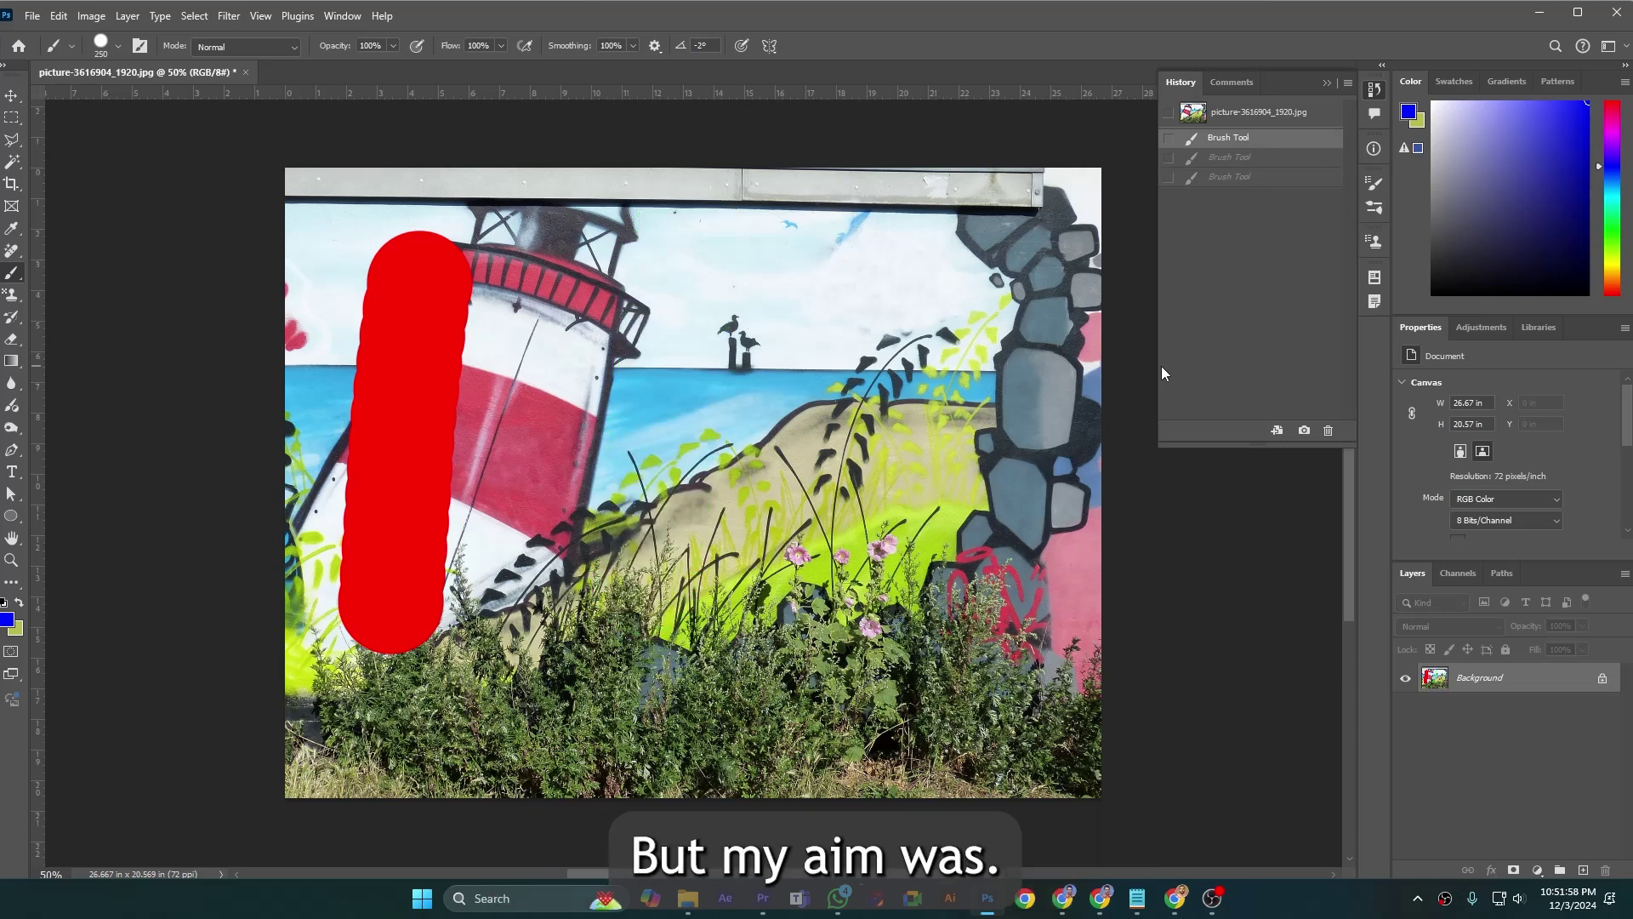
key(ctrl+shift+z)
key(ctrl+shift+z)
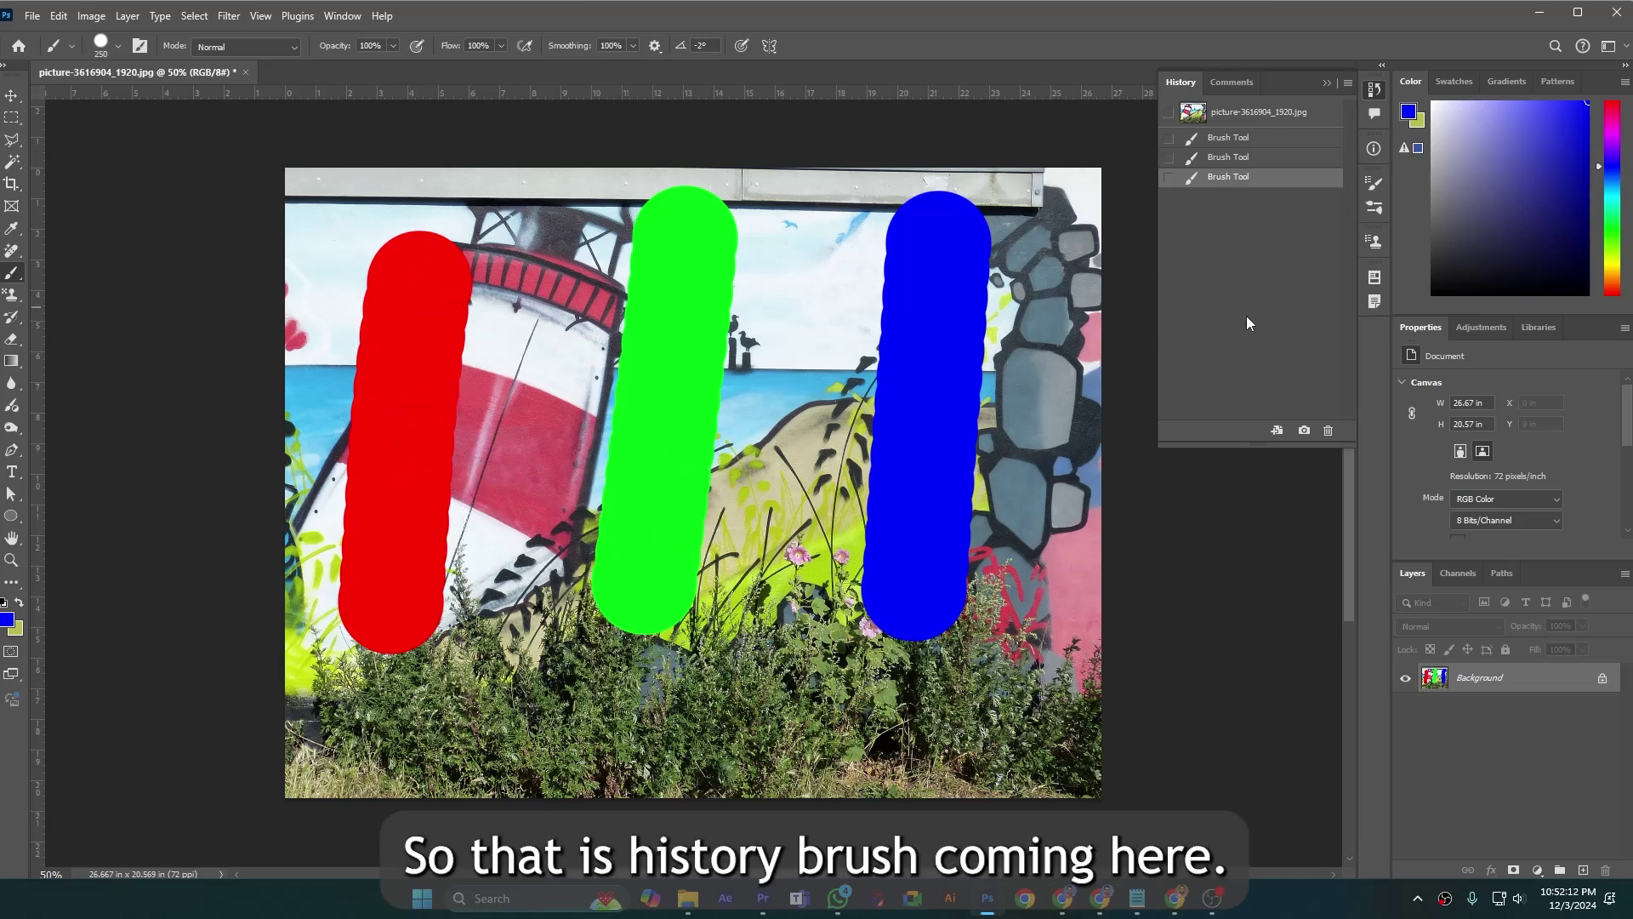
drag(12, 318, 34, 320)
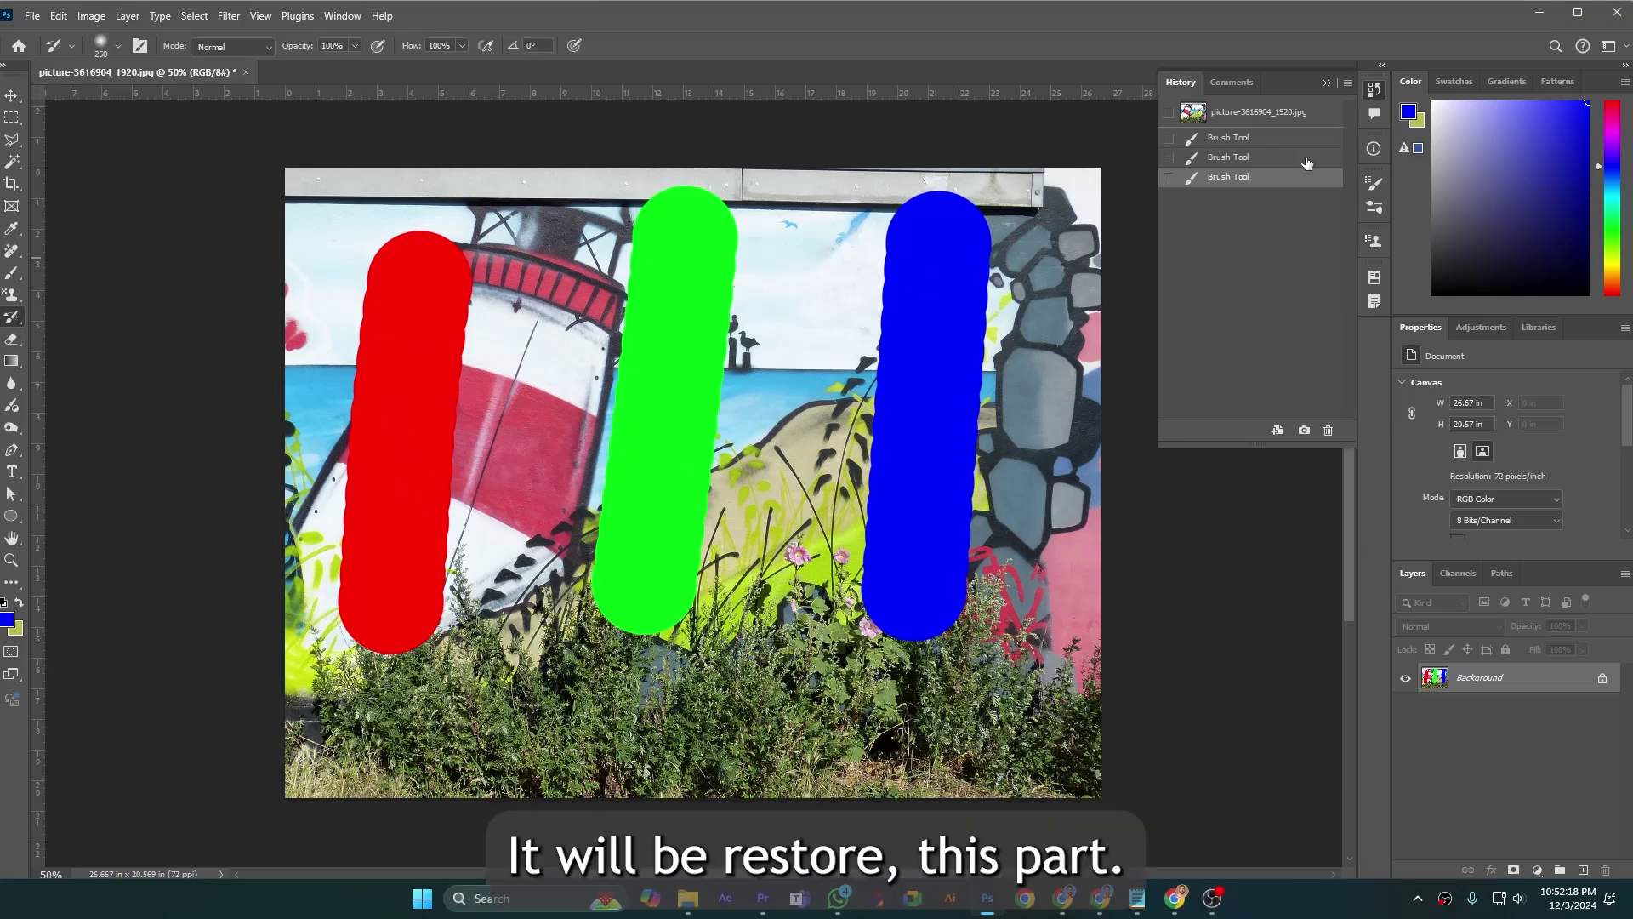
Preview the original snapshot, then return to the latest Brush state with all three strokes
click(1256, 117)
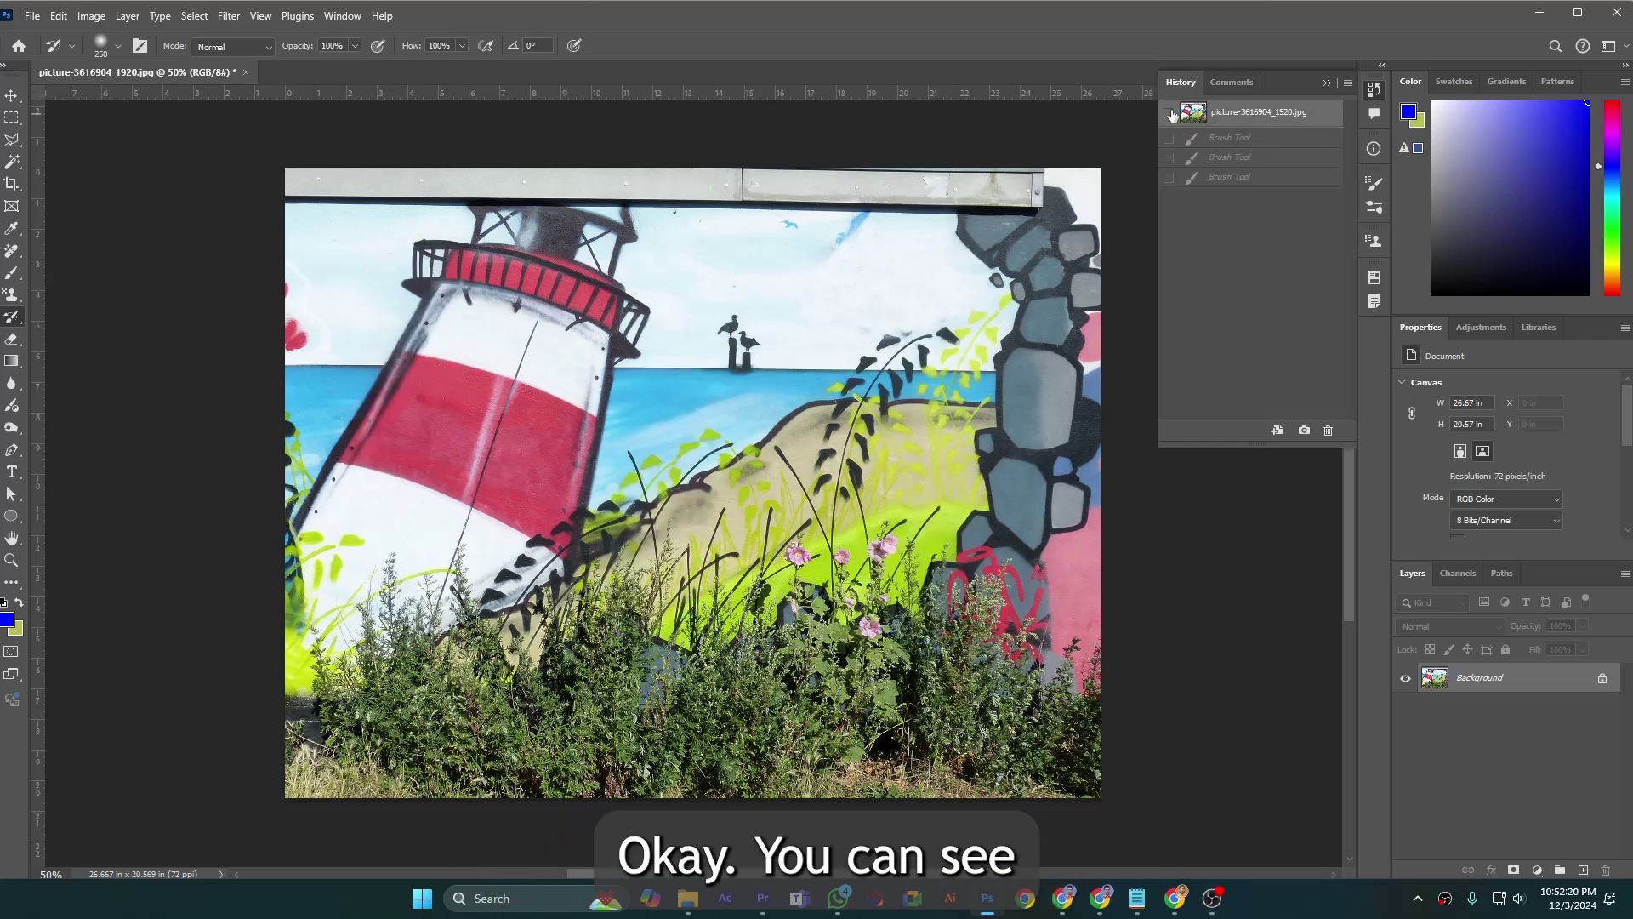
click(1219, 176)
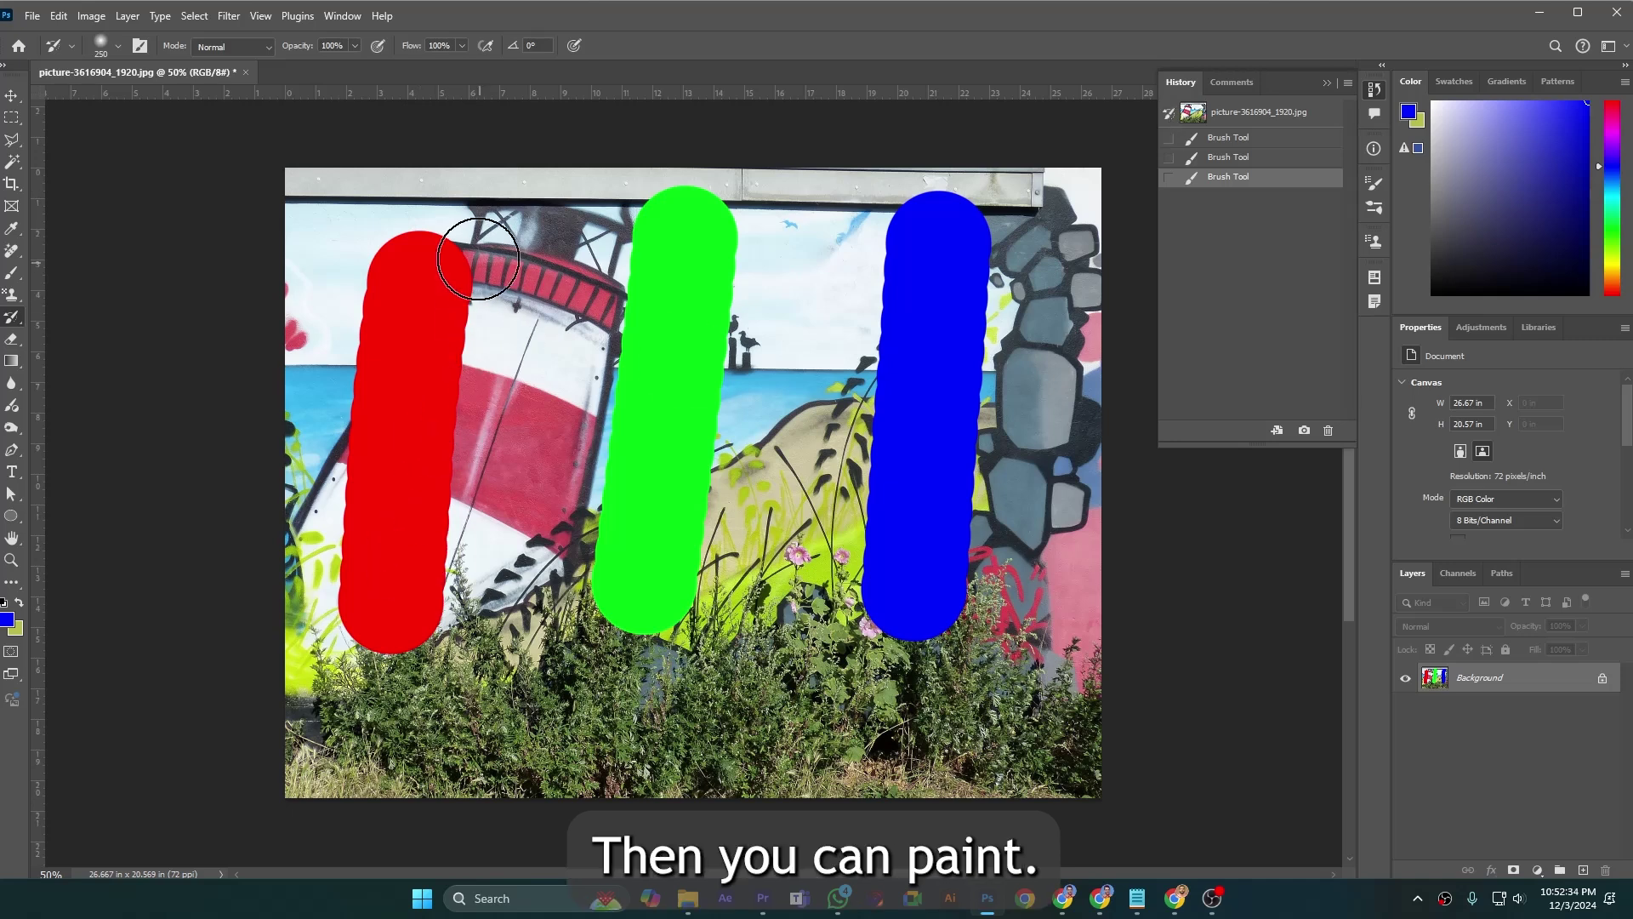
Brush the original image back over the red and green strokes, then undo
mouse_move(474, 283)
mouse_down()
mouse_move(449, 246)
mouse_move(381, 273)
mouse_move(384, 257)
mouse_move(416, 261)
mouse_move(432, 362)
mouse_move(447, 357)
mouse_move(380, 331)
mouse_move(365, 430)
mouse_move(440, 428)
mouse_move(445, 488)
mouse_move(426, 636)
mouse_move(388, 669)
mouse_move(349, 630)
mouse_move(368, 440)
mouse_move(405, 517)
mouse_move(422, 394)
mouse_up()
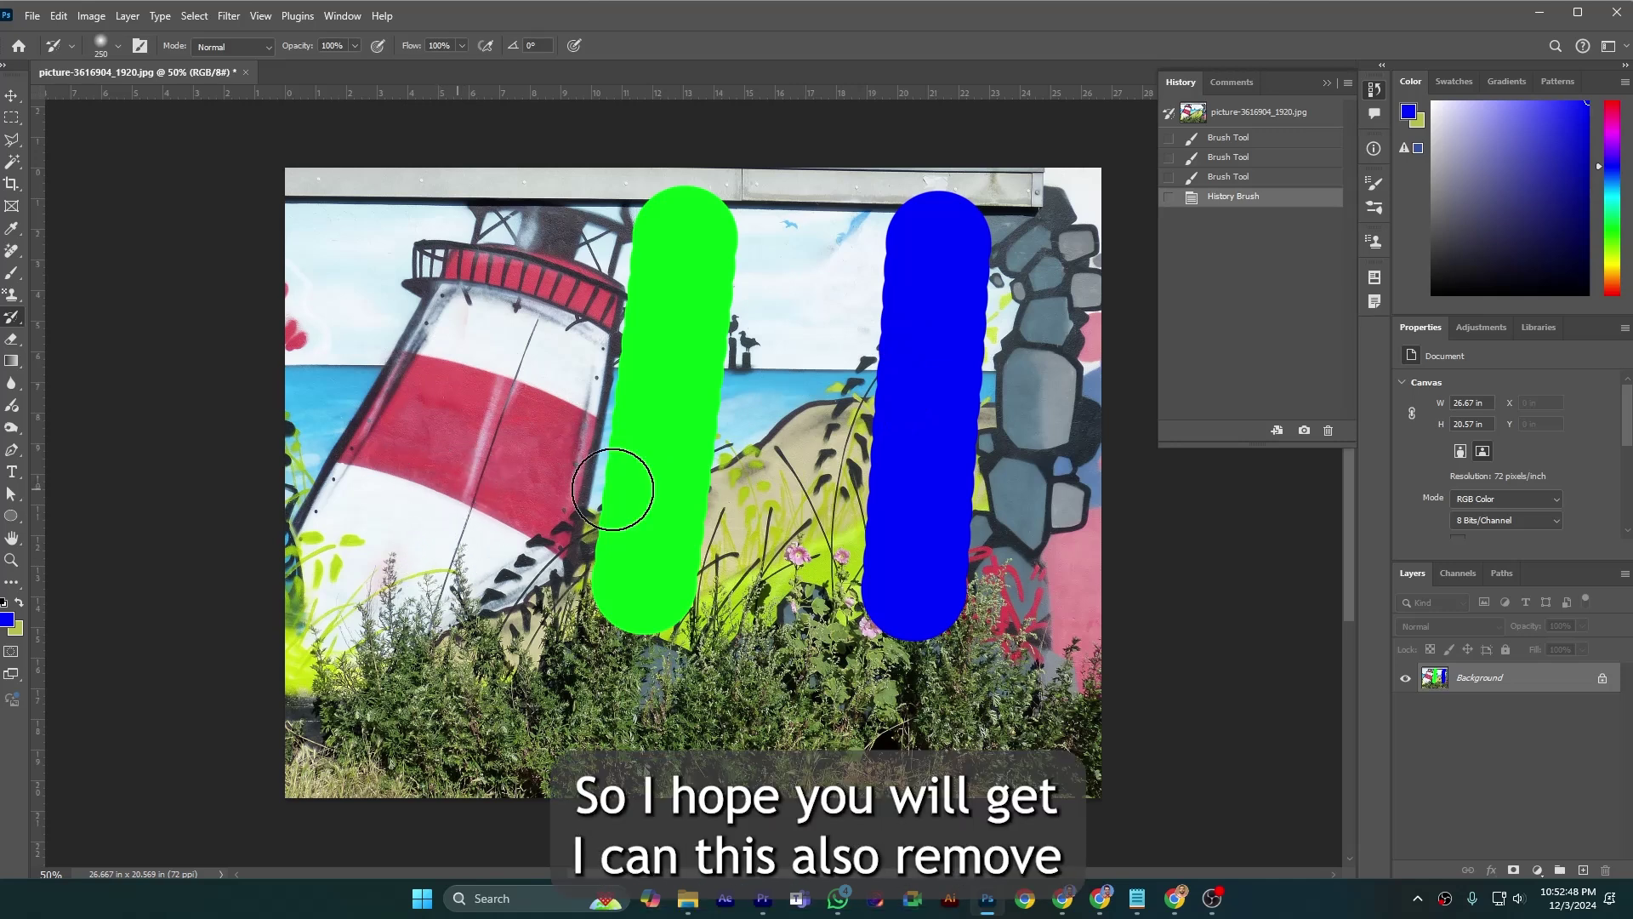
mouse_move(675, 208)
mouse_down()
mouse_move(696, 182)
mouse_move(720, 277)
mouse_move(651, 255)
mouse_move(700, 317)
mouse_move(711, 401)
mouse_move(683, 392)
mouse_move(627, 467)
mouse_move(634, 608)
mouse_move(680, 578)
mouse_move(610, 528)
mouse_move(621, 638)
mouse_move(694, 653)
mouse_up()
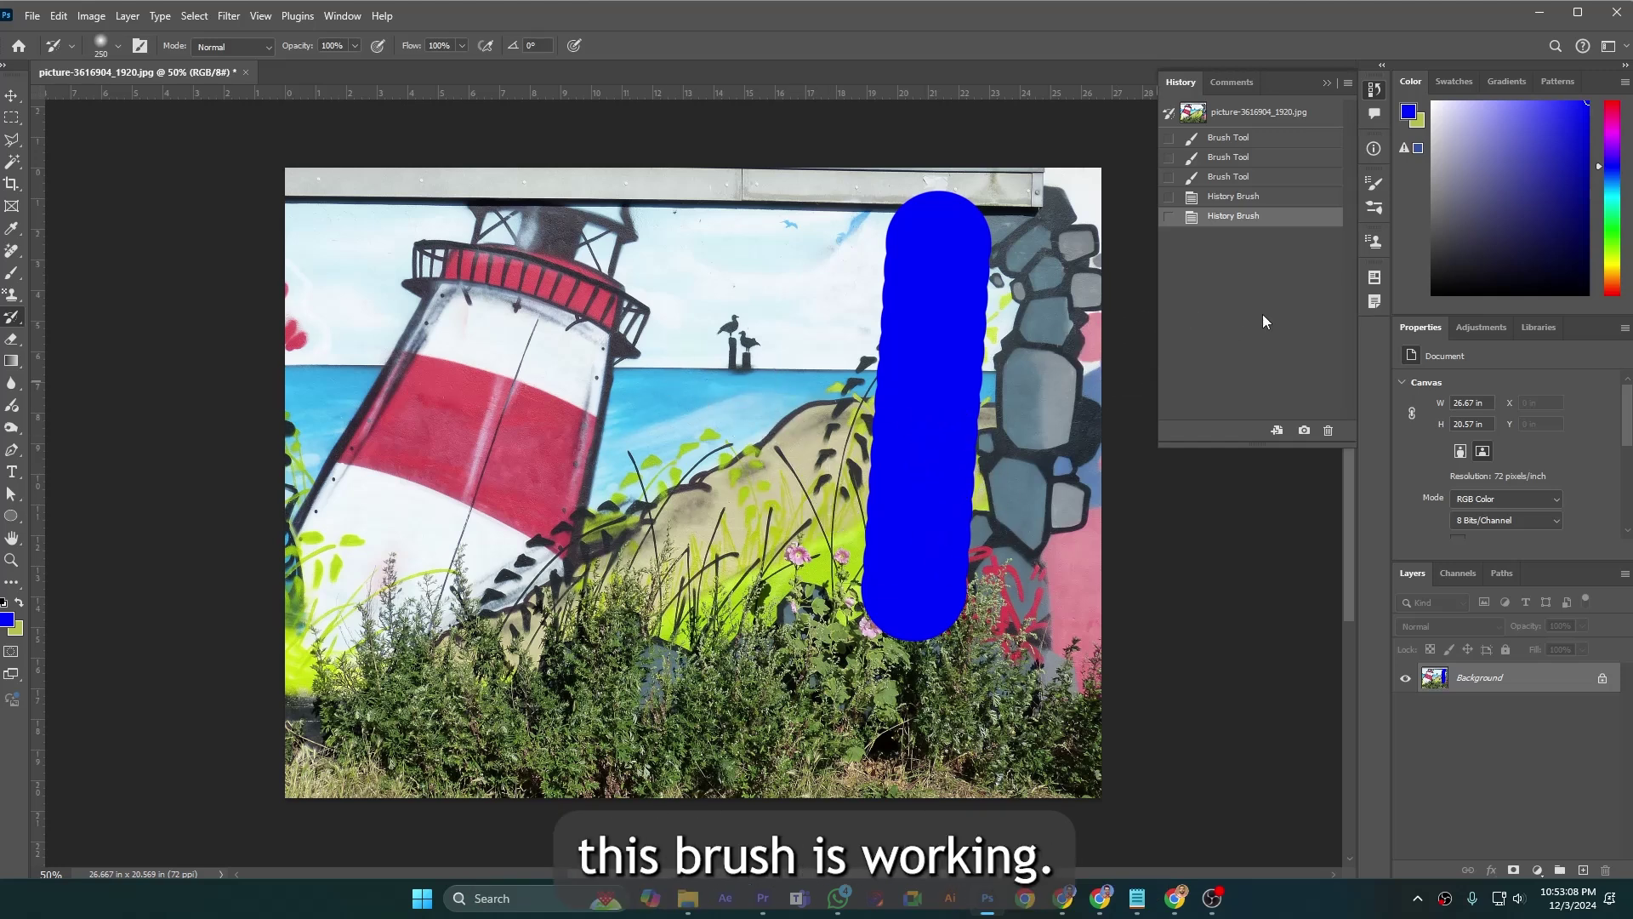
key(ctrl+z)
key(ctrl+z)
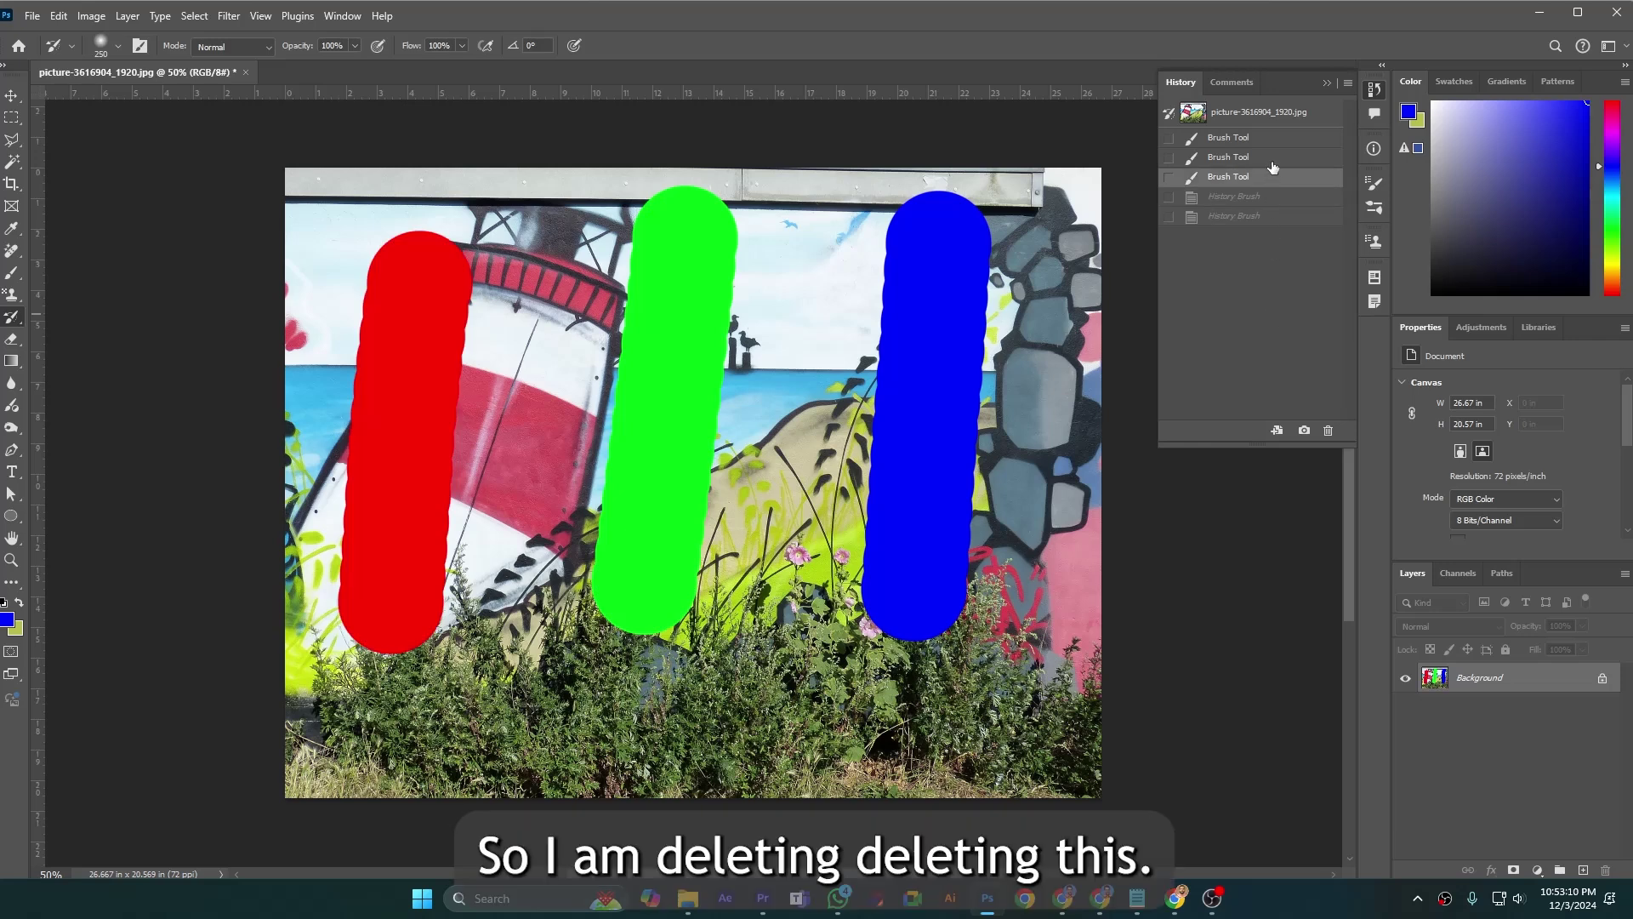
Select the red-stroke history state and delete the two brush steps after it
click(1260, 119)
click(1265, 138)
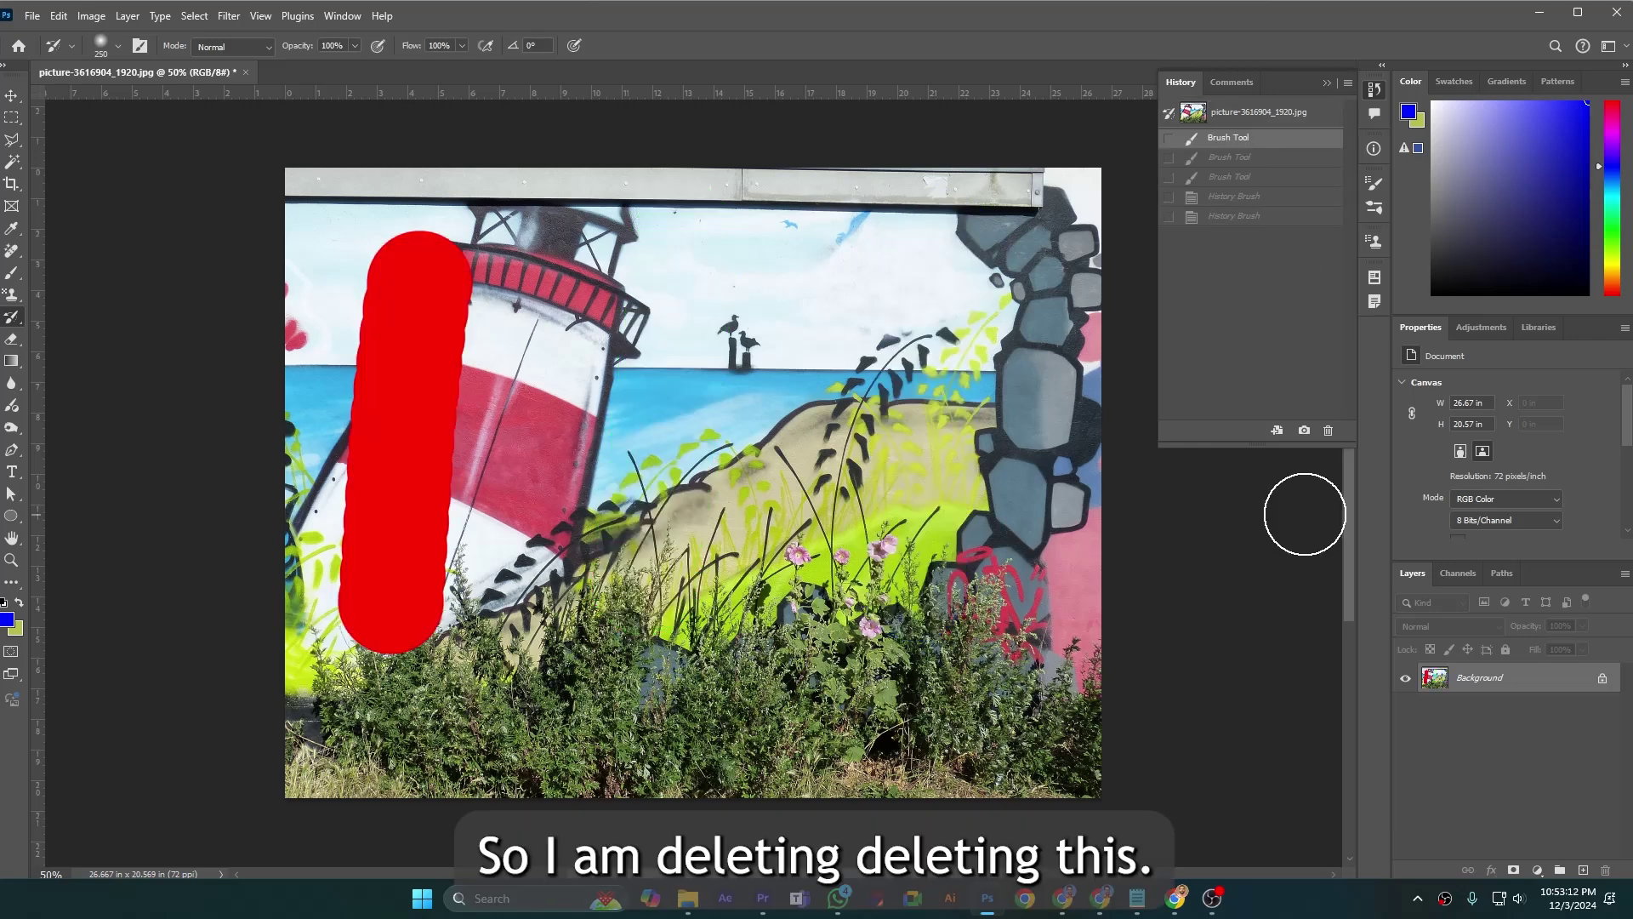
click(1327, 431)
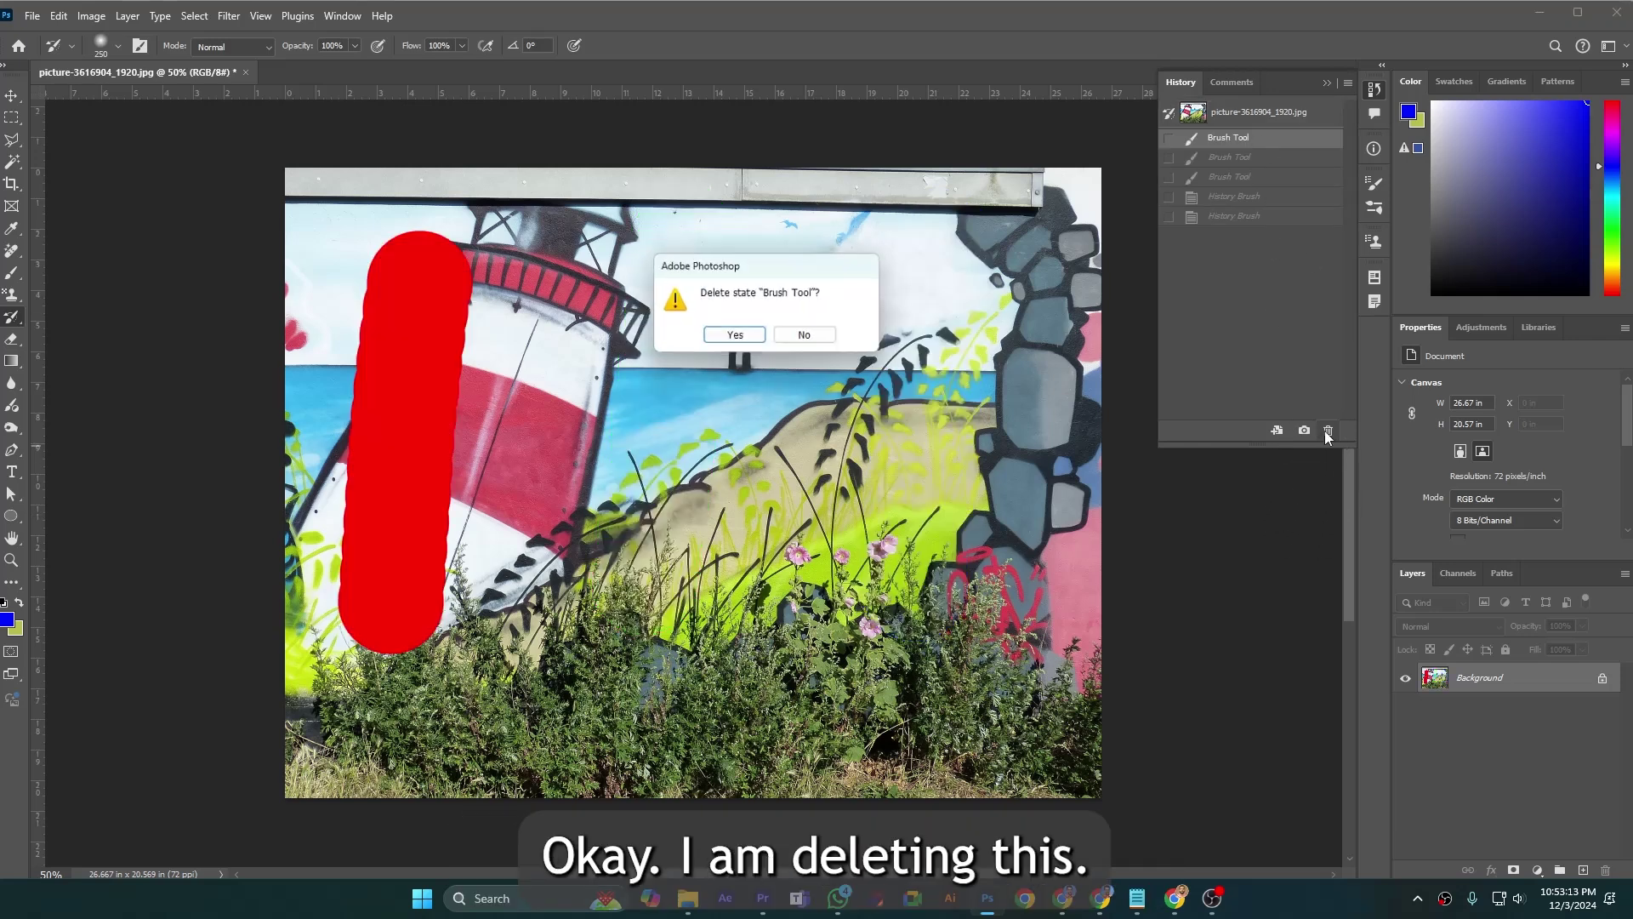
click(737, 333)
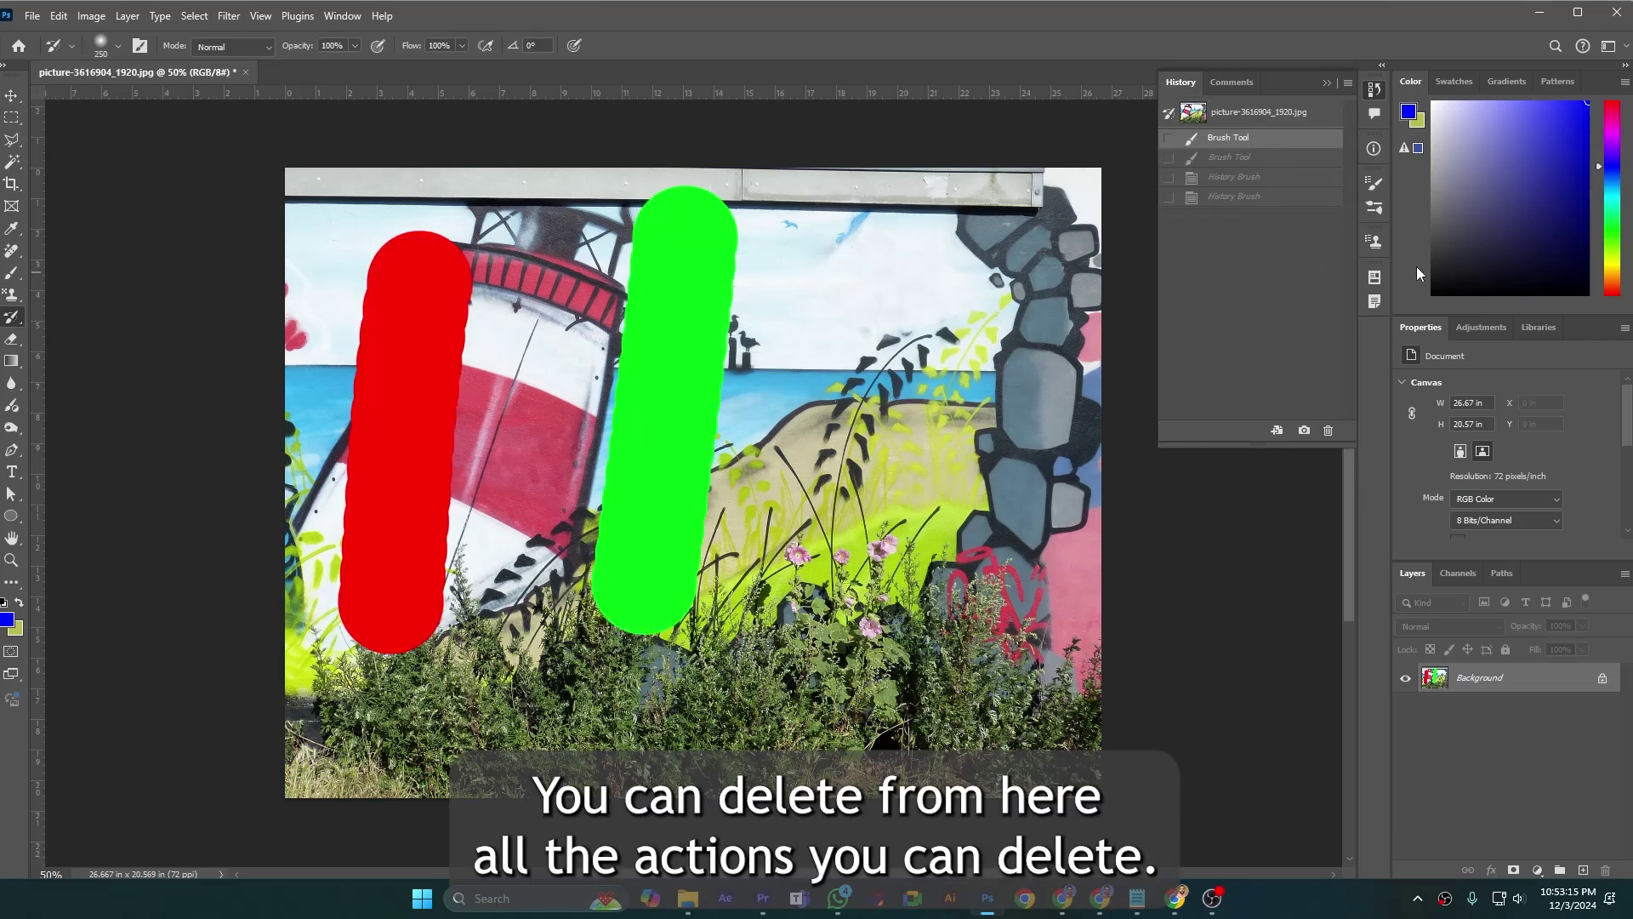
click(1328, 431)
click(751, 338)
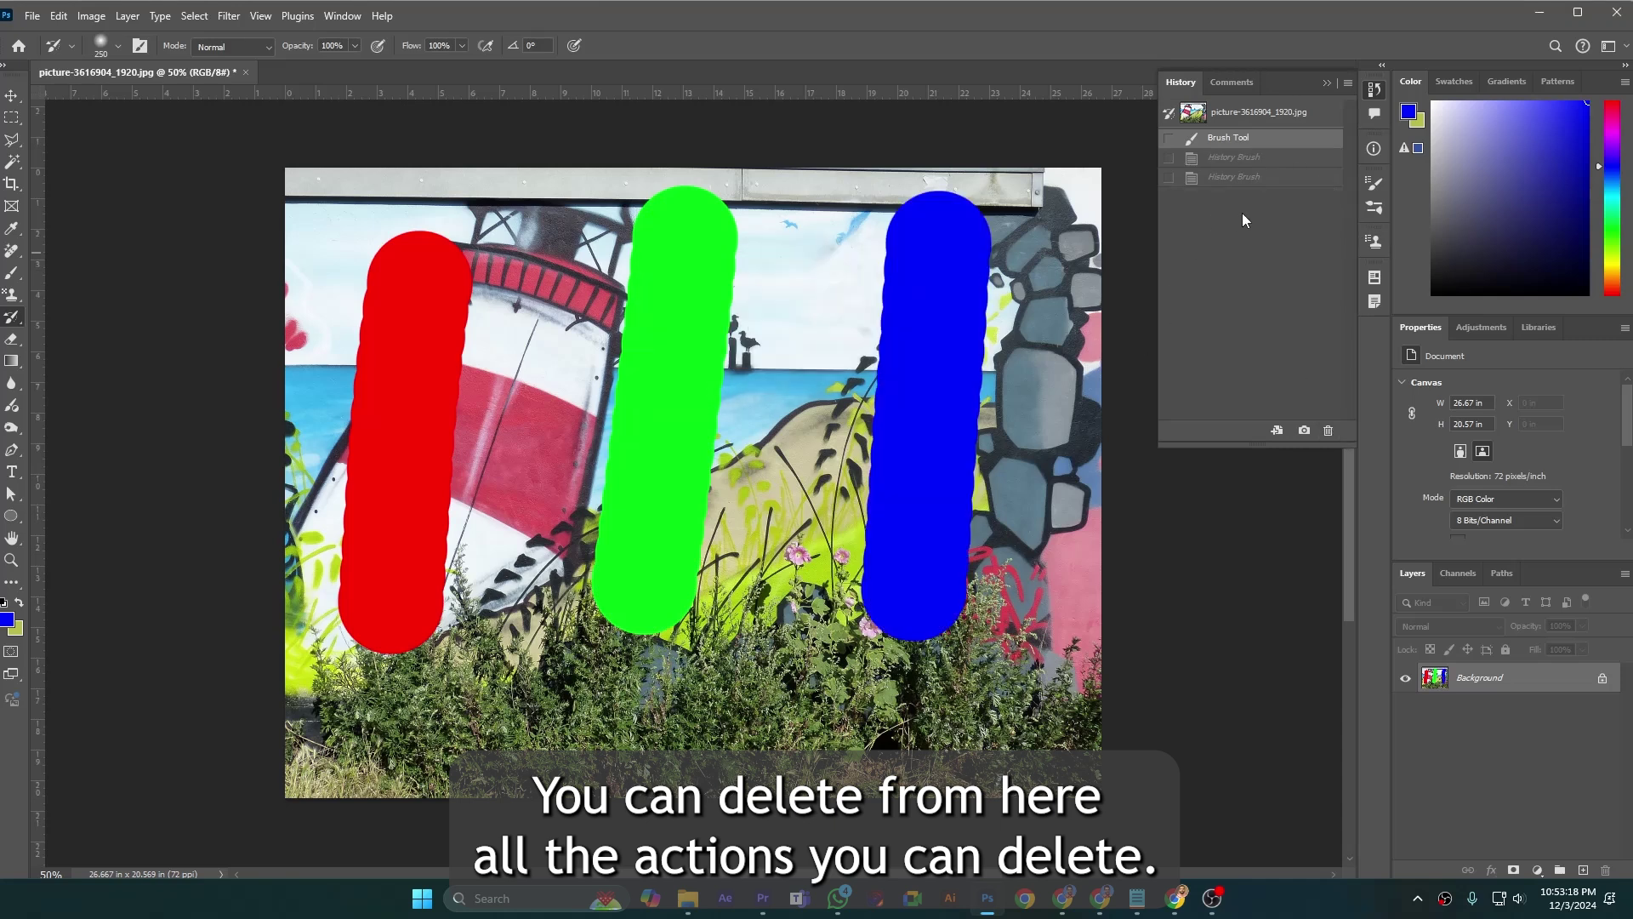
Delete the remaining History Brush and brush stroke steps, leaving only the original snapshot
click(1256, 178)
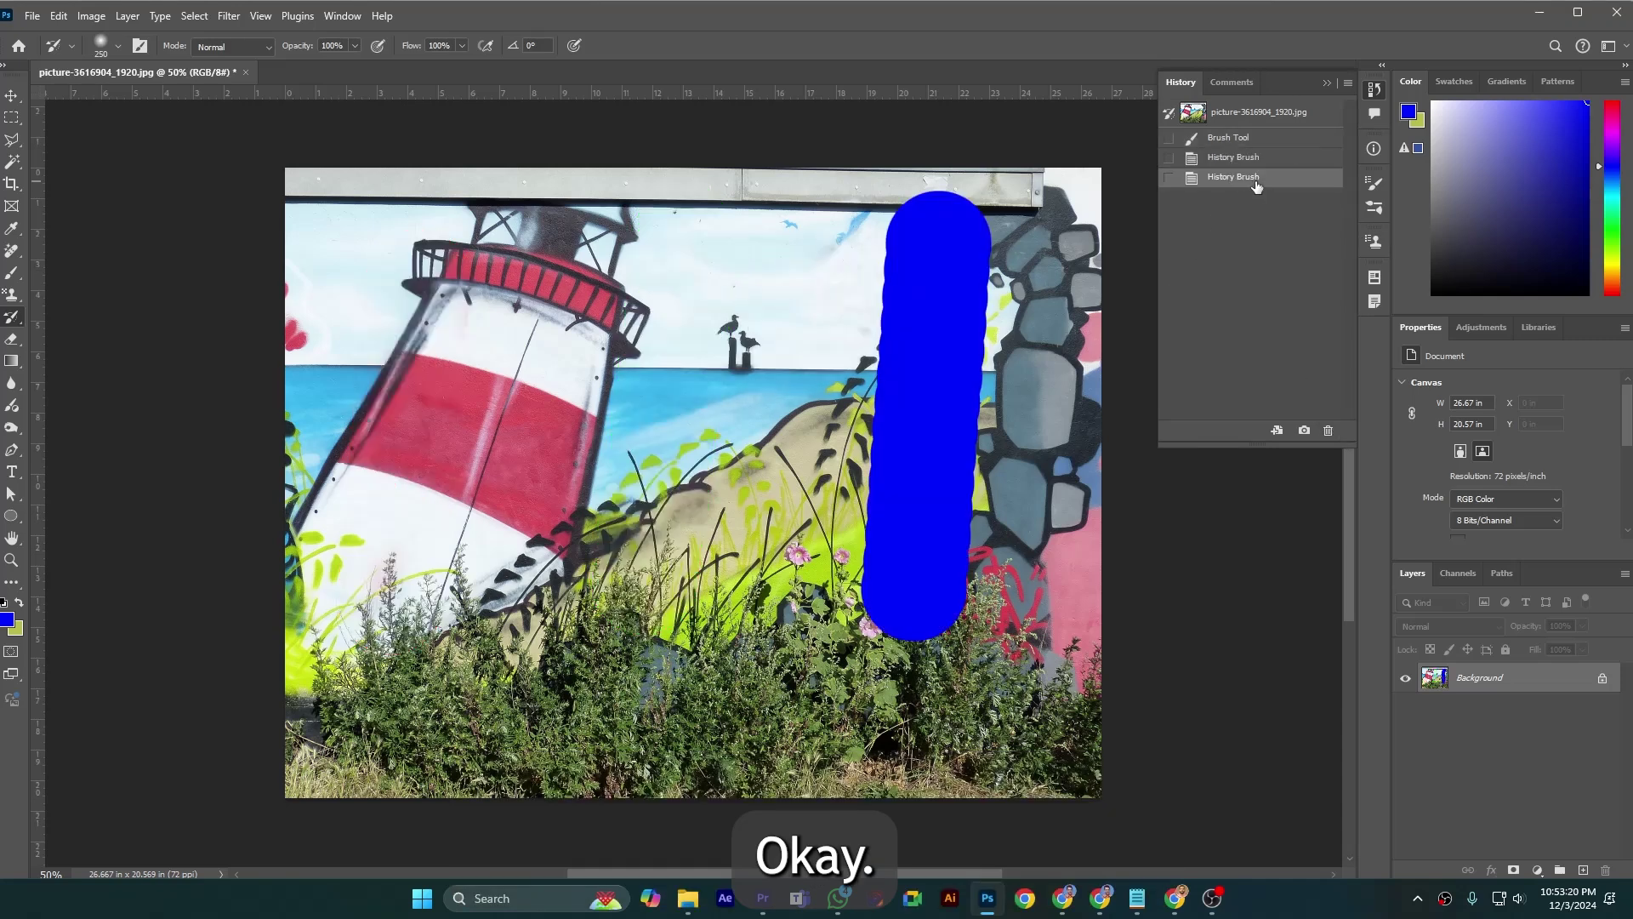
click(1326, 431)
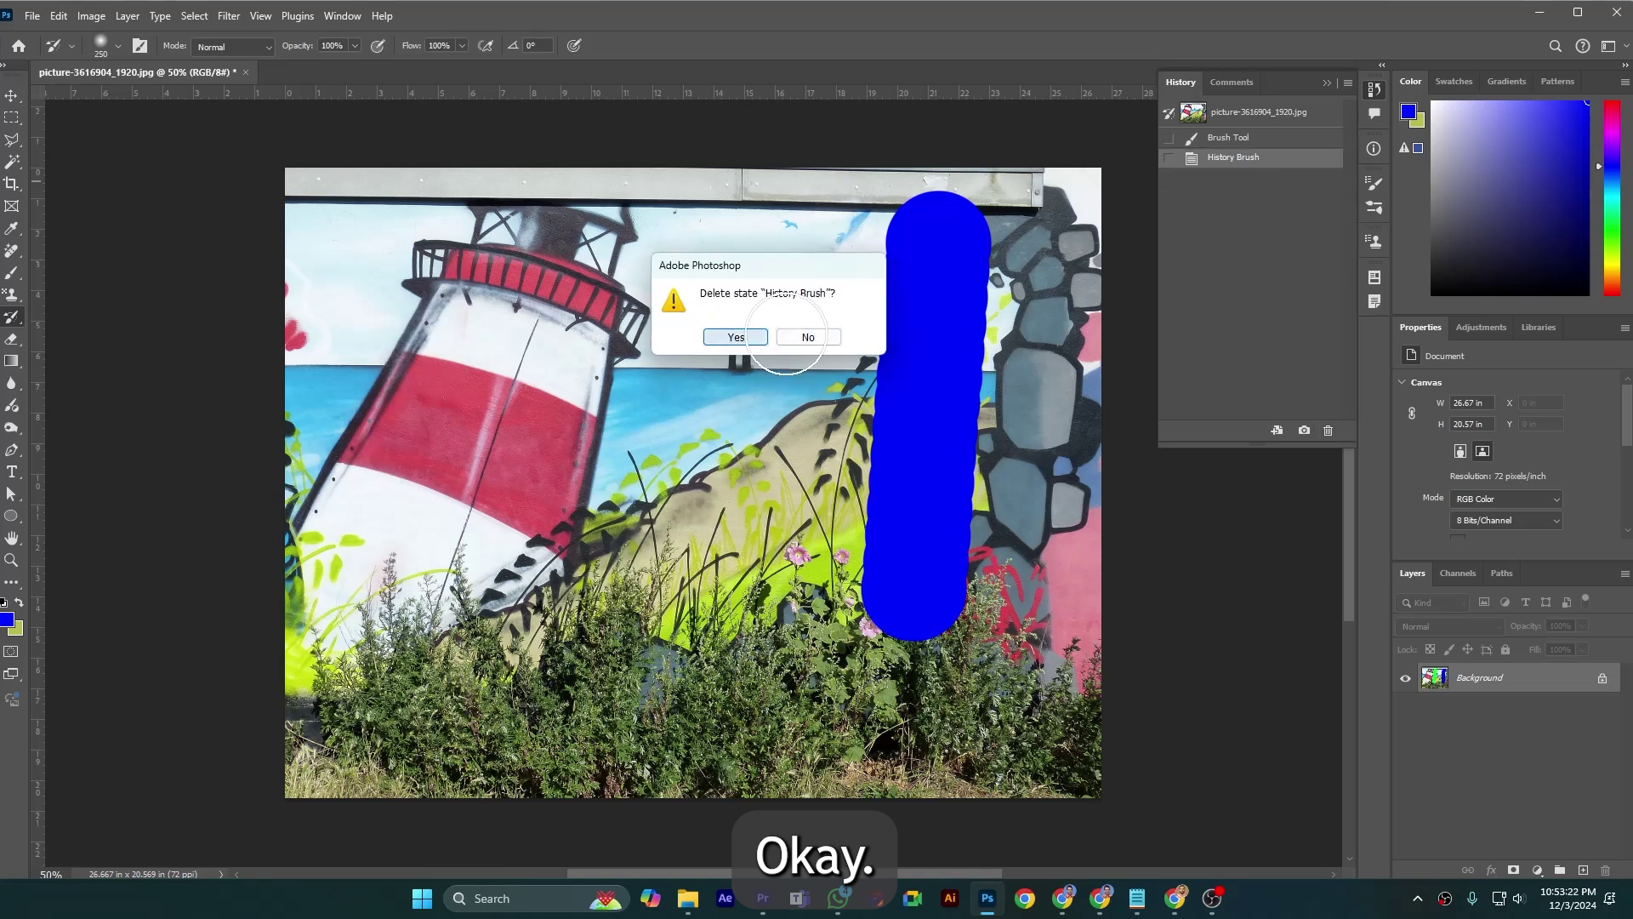
click(751, 338)
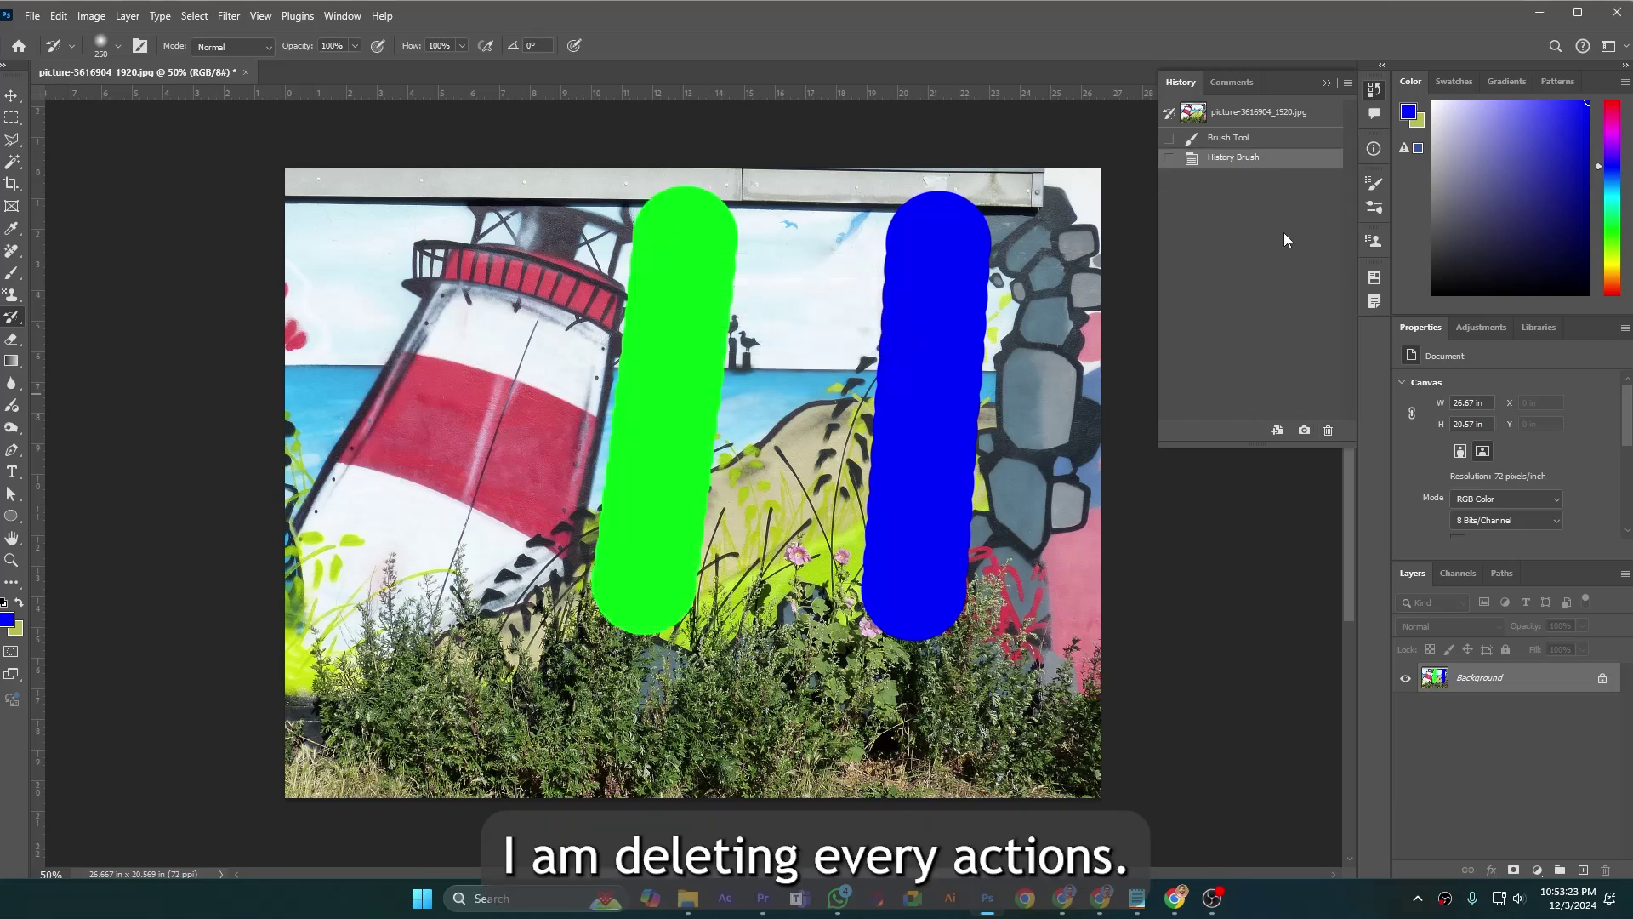
click(1328, 430)
click(735, 338)
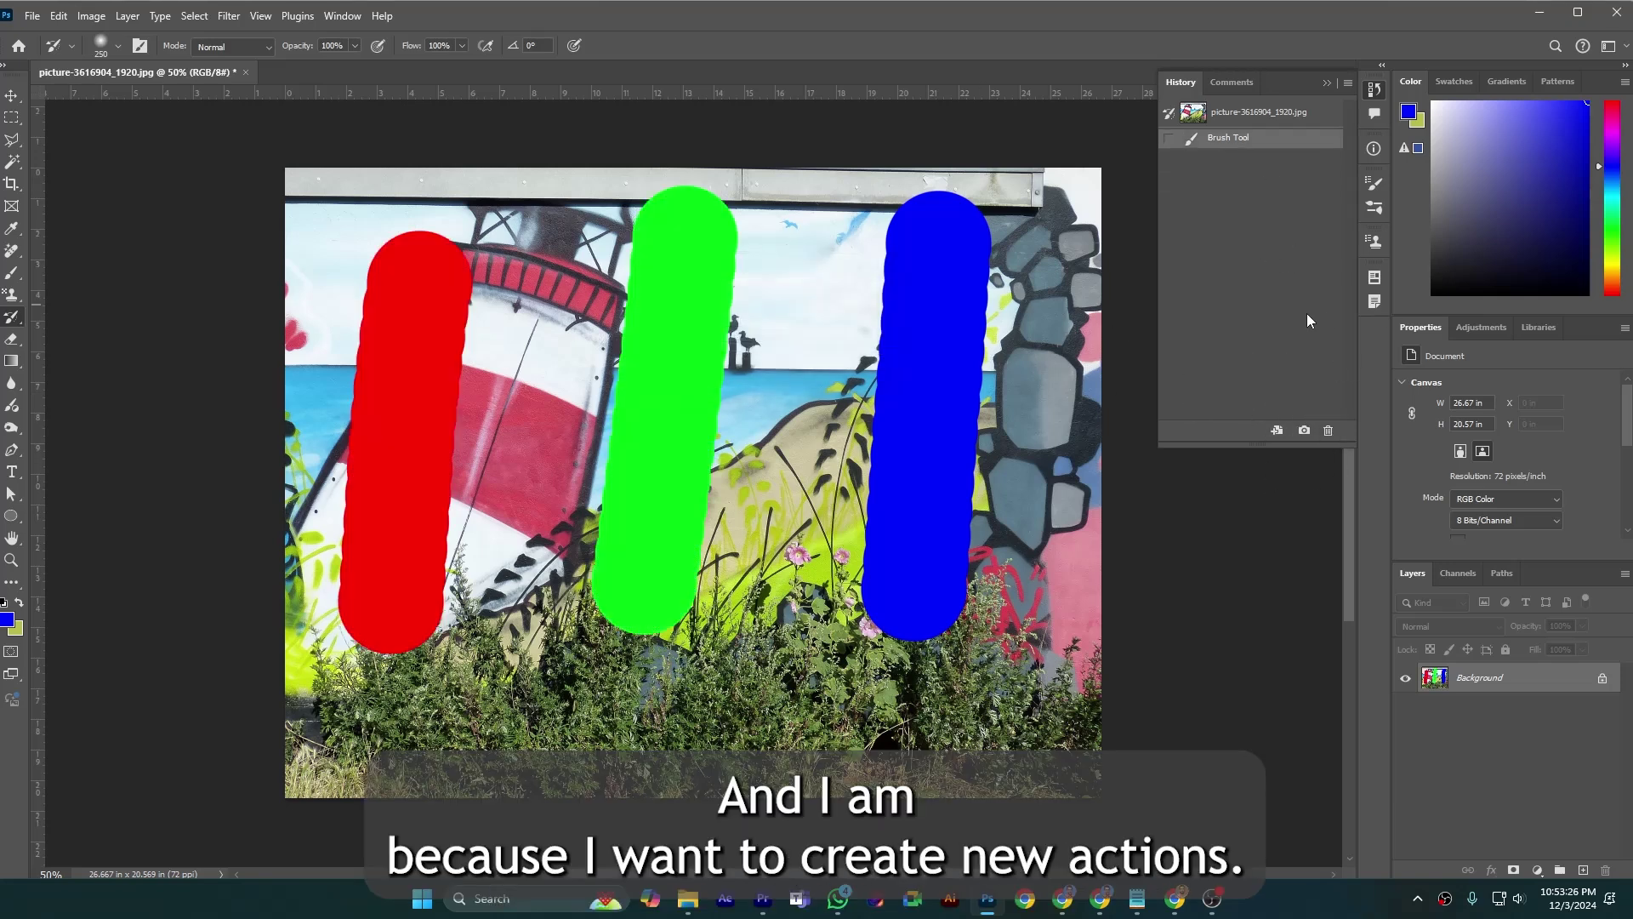
click(1328, 430)
click(740, 338)
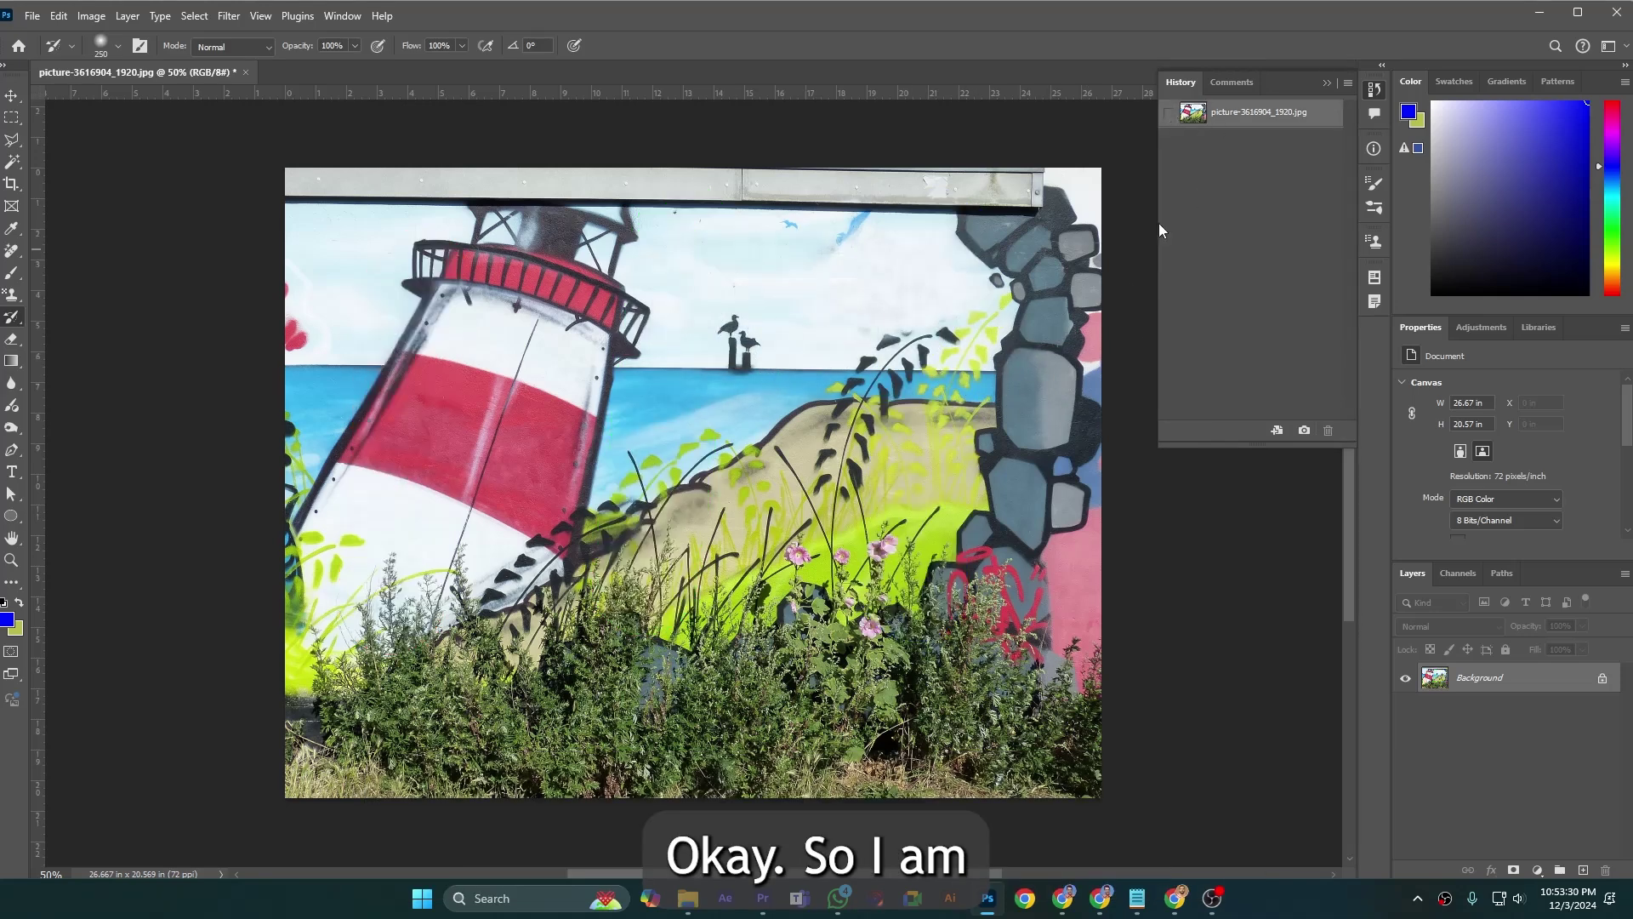
Paint a blue blob over the lighthouse, then cover most of it with green strokes
click(12, 273)
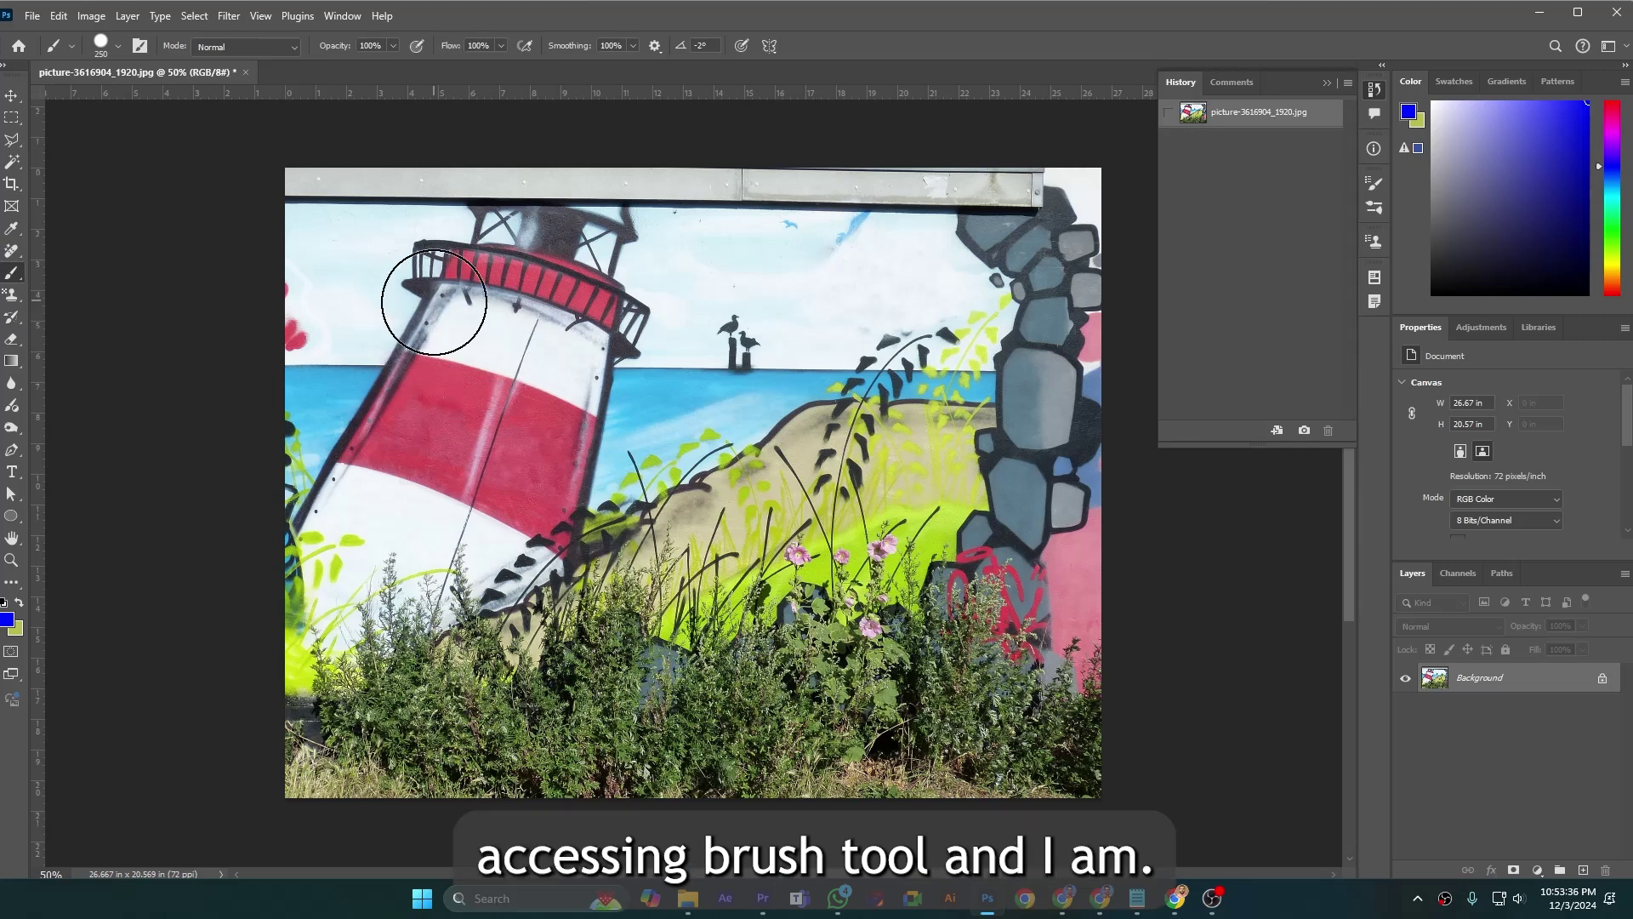
mouse_move(431, 294)
mouse_down()
mouse_move(390, 450)
mouse_move(432, 376)
mouse_move(297, 605)
mouse_move(351, 526)
mouse_move(402, 490)
mouse_move(445, 570)
mouse_move(488, 560)
mouse_move(568, 377)
mouse_move(489, 305)
mouse_move(489, 255)
mouse_move(583, 289)
mouse_move(554, 368)
mouse_move(418, 424)
mouse_move(443, 466)
mouse_move(555, 507)
mouse_move(520, 558)
mouse_move(541, 564)
mouse_move(503, 641)
mouse_move(456, 584)
mouse_up()
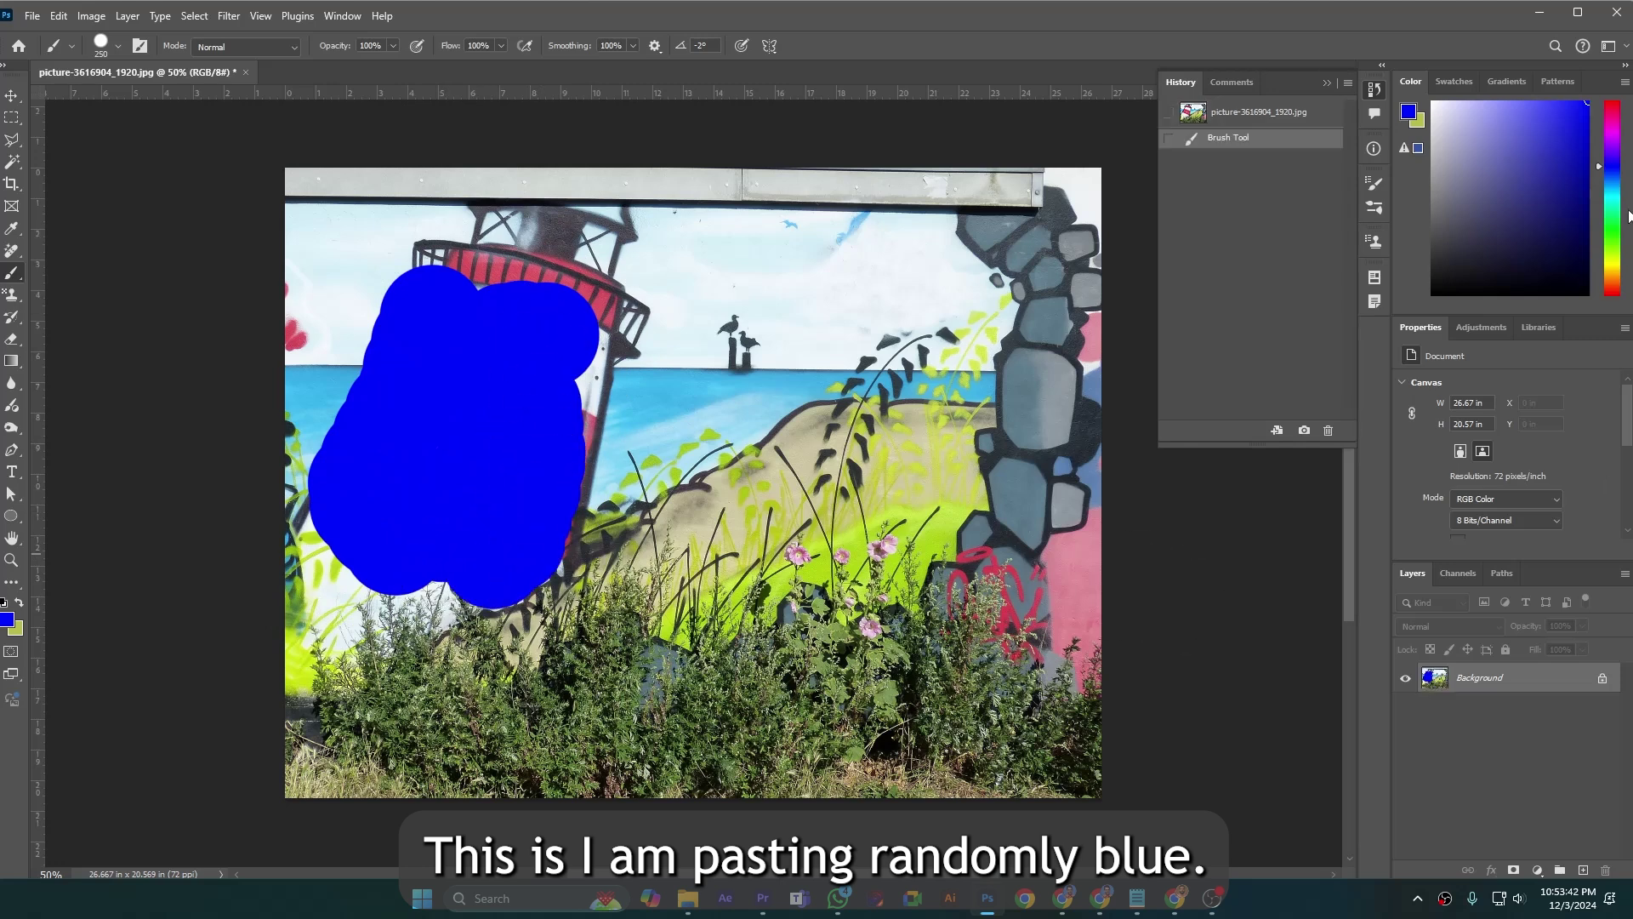
drag(1614, 150, 1614, 102)
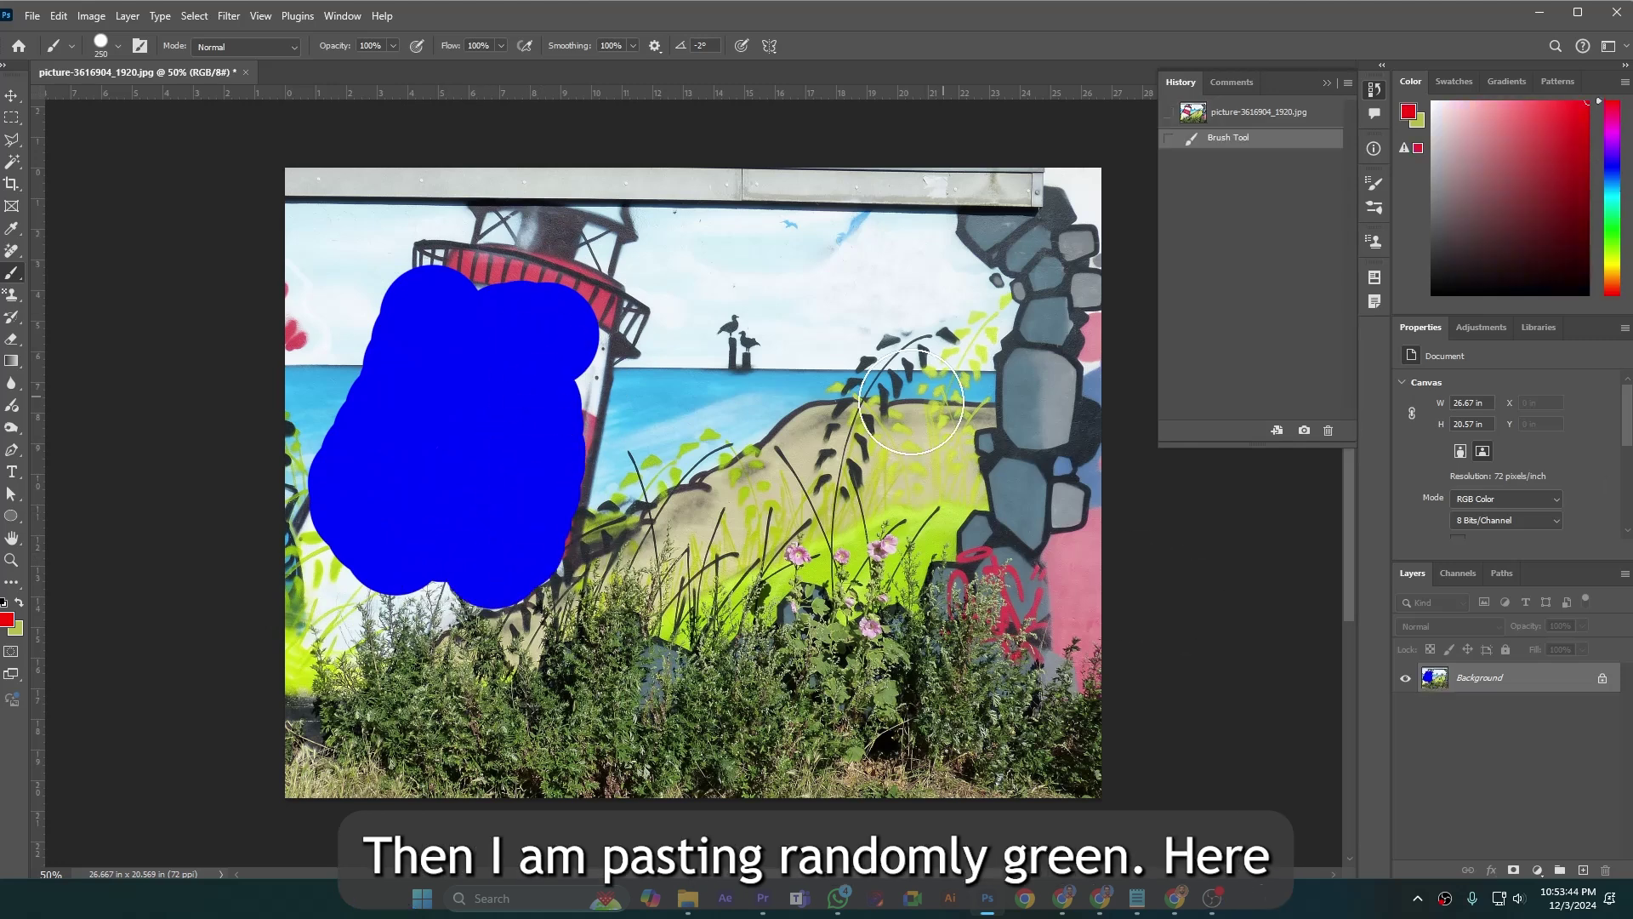
click(1616, 231)
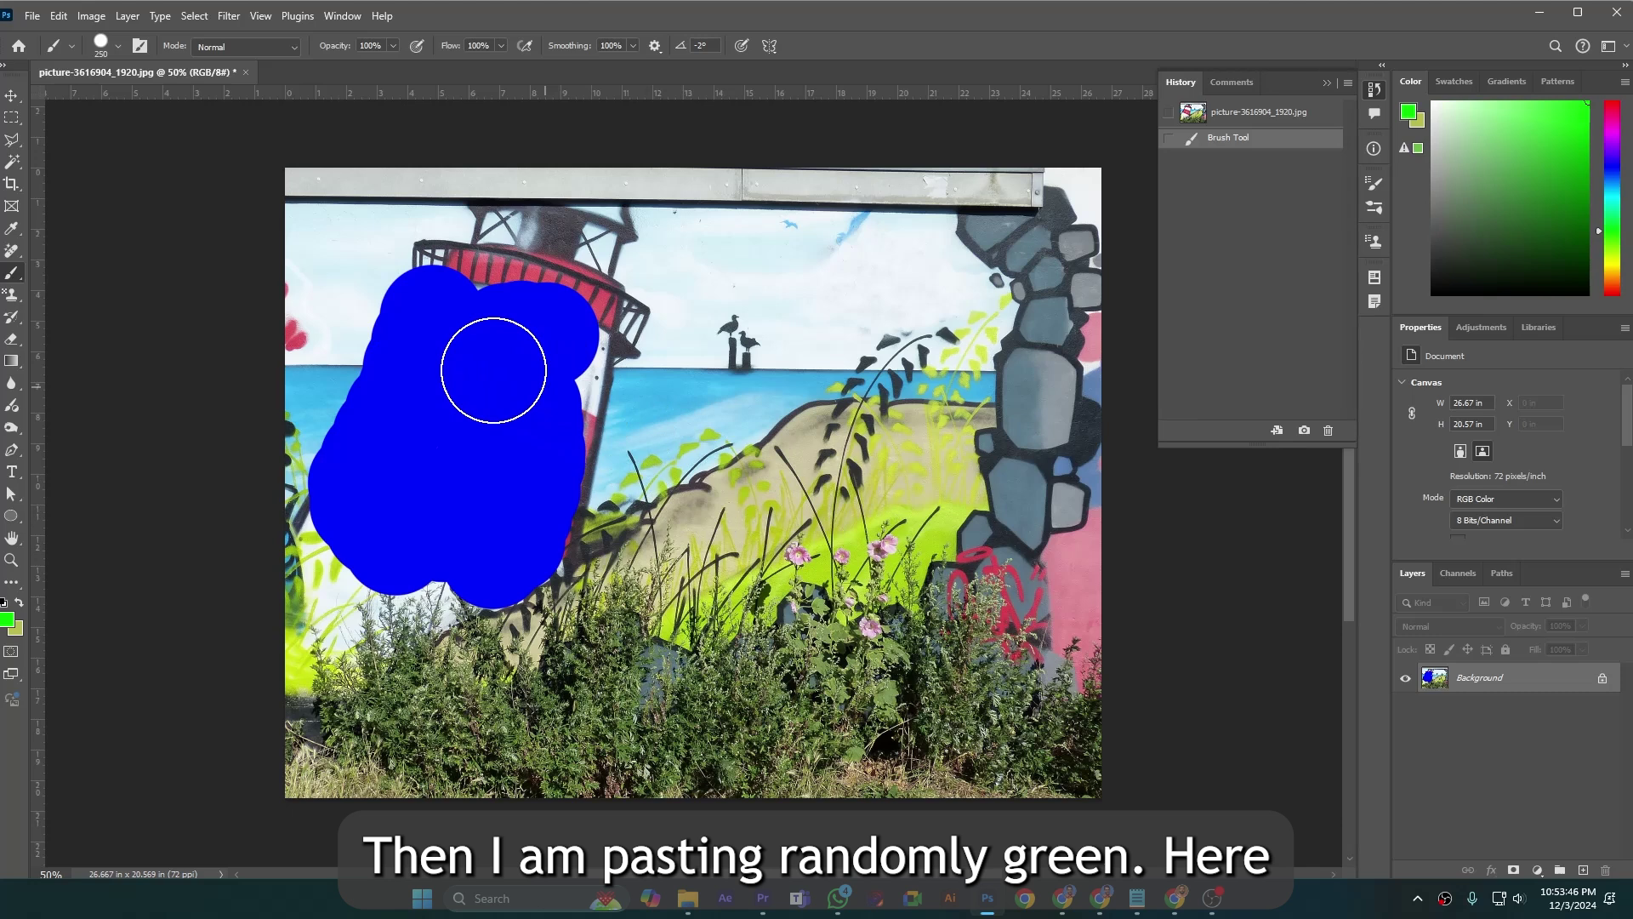
mouse_move(409, 338)
mouse_down()
mouse_move(549, 377)
mouse_move(394, 459)
mouse_move(419, 417)
mouse_up()
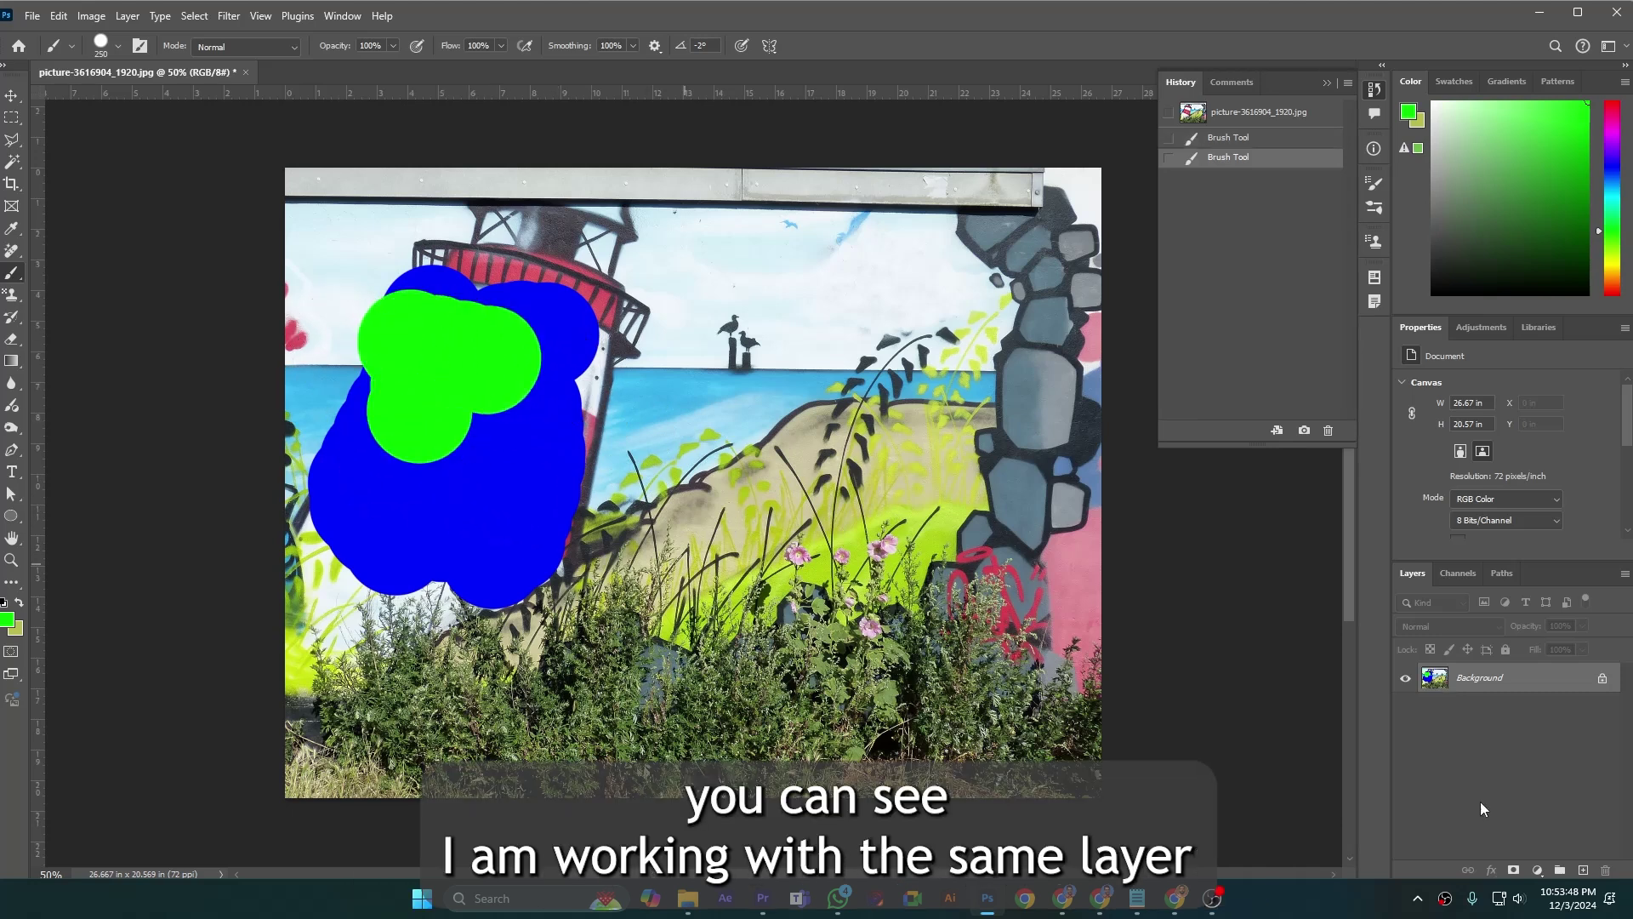
mouse_move(506, 468)
mouse_down()
mouse_move(543, 412)
mouse_move(564, 423)
mouse_move(577, 450)
mouse_move(403, 427)
mouse_move(359, 504)
mouse_move(354, 396)
mouse_move(371, 425)
mouse_move(350, 532)
mouse_move(473, 544)
mouse_move(526, 579)
mouse_move(541, 537)
mouse_move(564, 518)
mouse_move(570, 531)
mouse_move(565, 476)
mouse_up()
drag(428, 449, 361, 416)
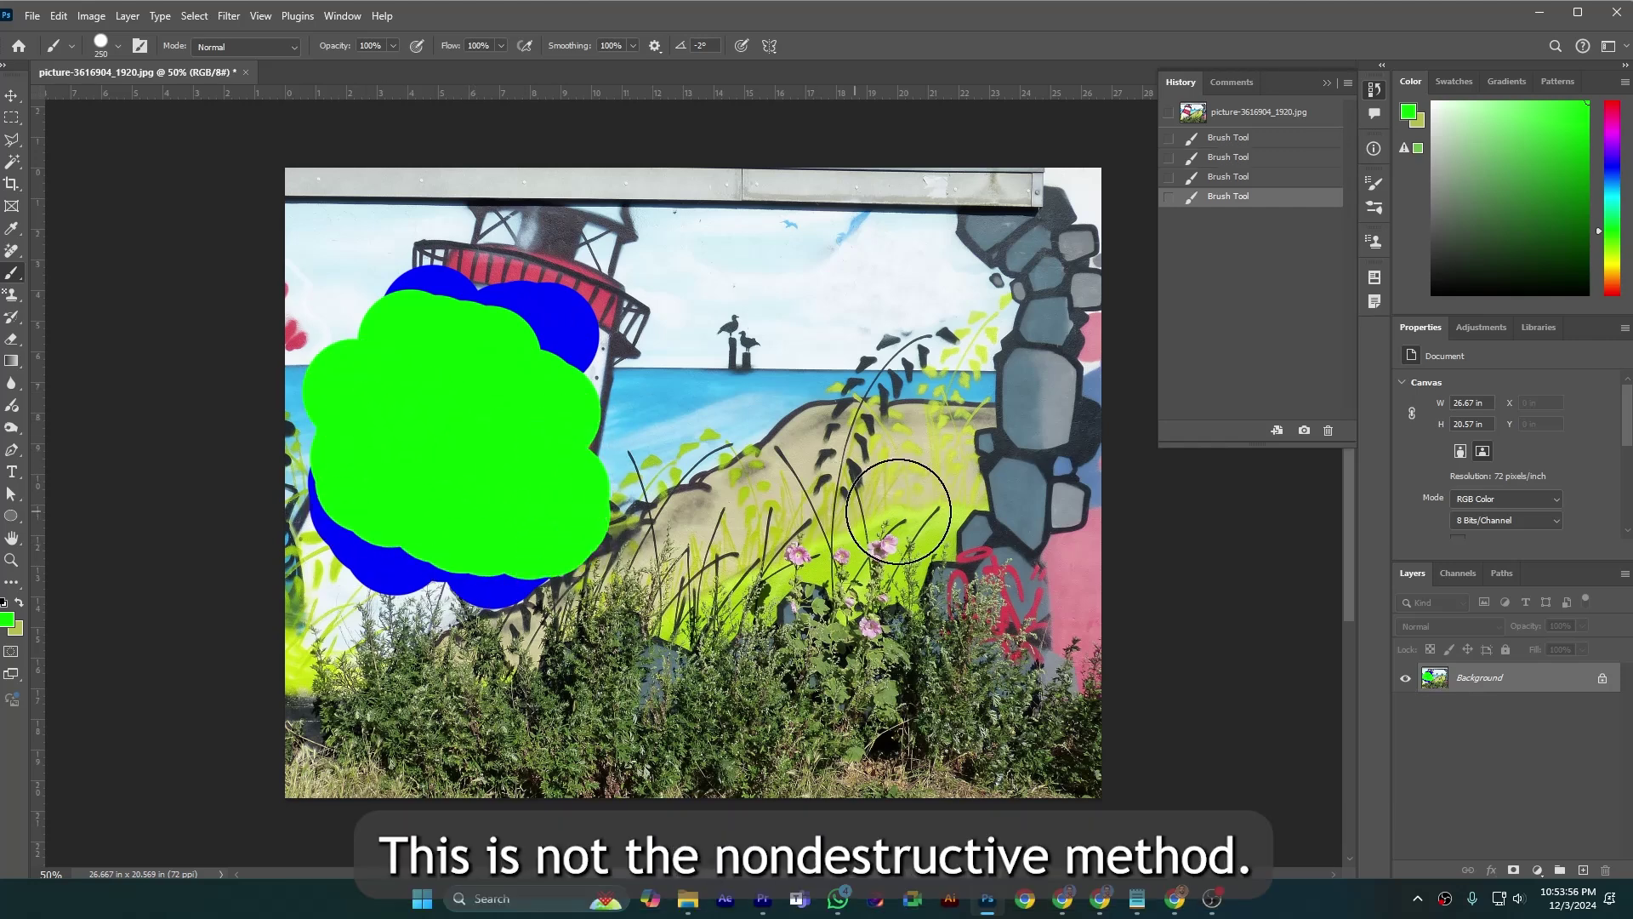
click(1616, 104)
Paint two red strokes covering most of the green area of the blob
mouse_move(434, 340)
mouse_down()
mouse_move(401, 489)
mouse_move(416, 526)
mouse_move(514, 552)
mouse_move(536, 443)
mouse_move(548, 565)
mouse_move(510, 489)
mouse_move(505, 345)
mouse_move(592, 545)
mouse_move(506, 630)
mouse_move(403, 547)
mouse_move(385, 378)
mouse_move(361, 536)
mouse_move(417, 561)
mouse_up()
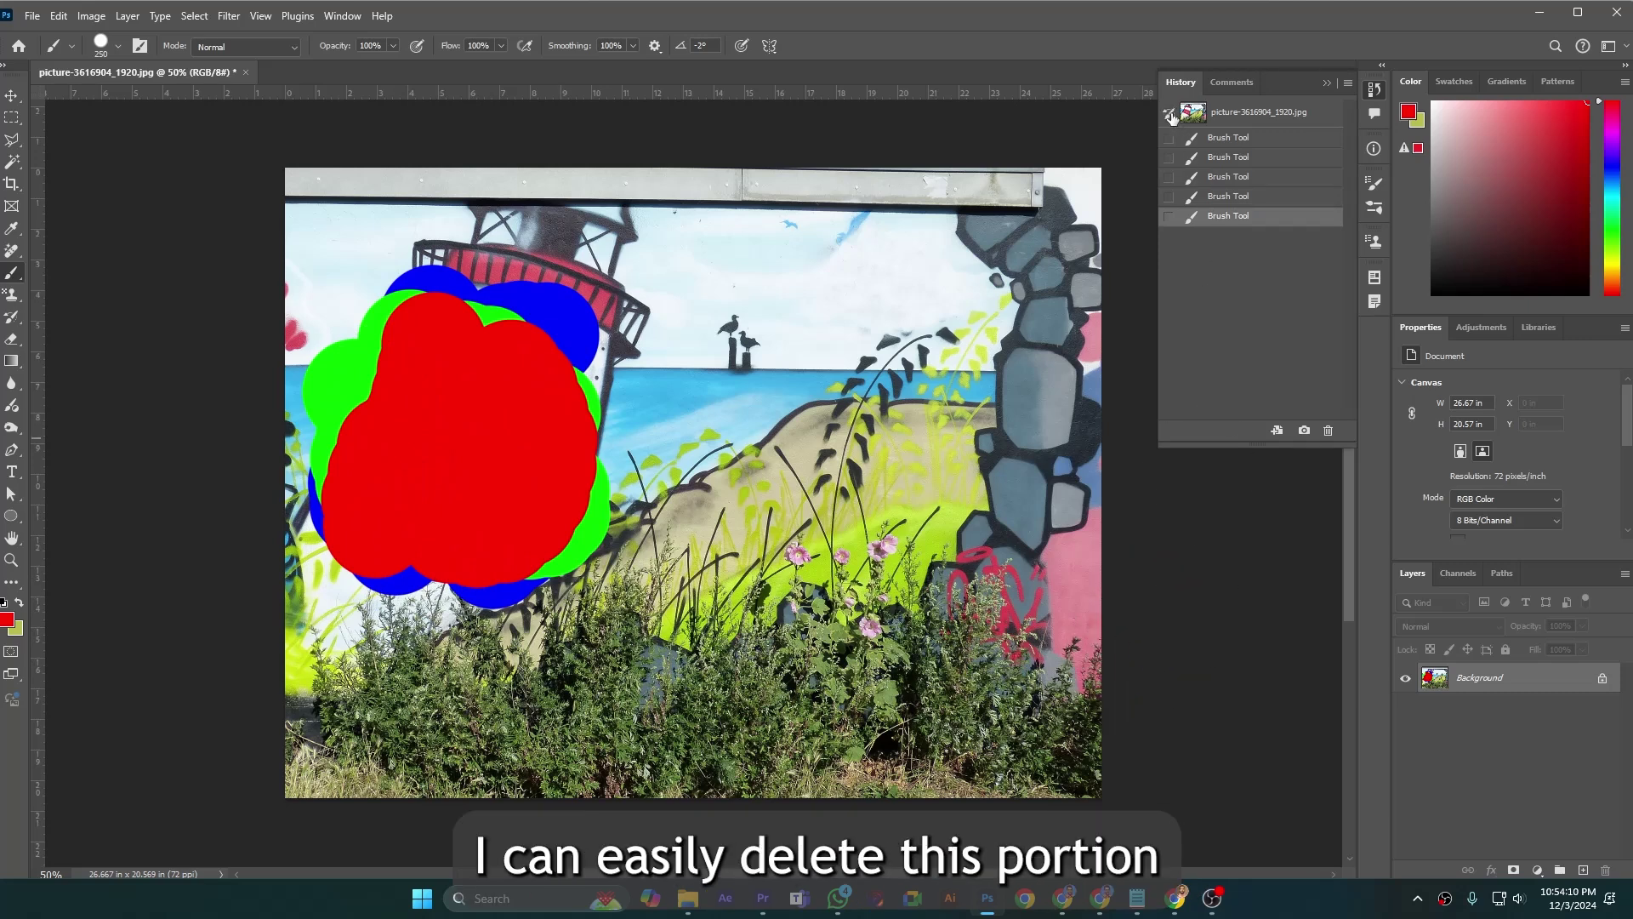
mouse_move(474, 456)
mouse_down()
mouse_move(529, 401)
mouse_move(587, 392)
mouse_up()
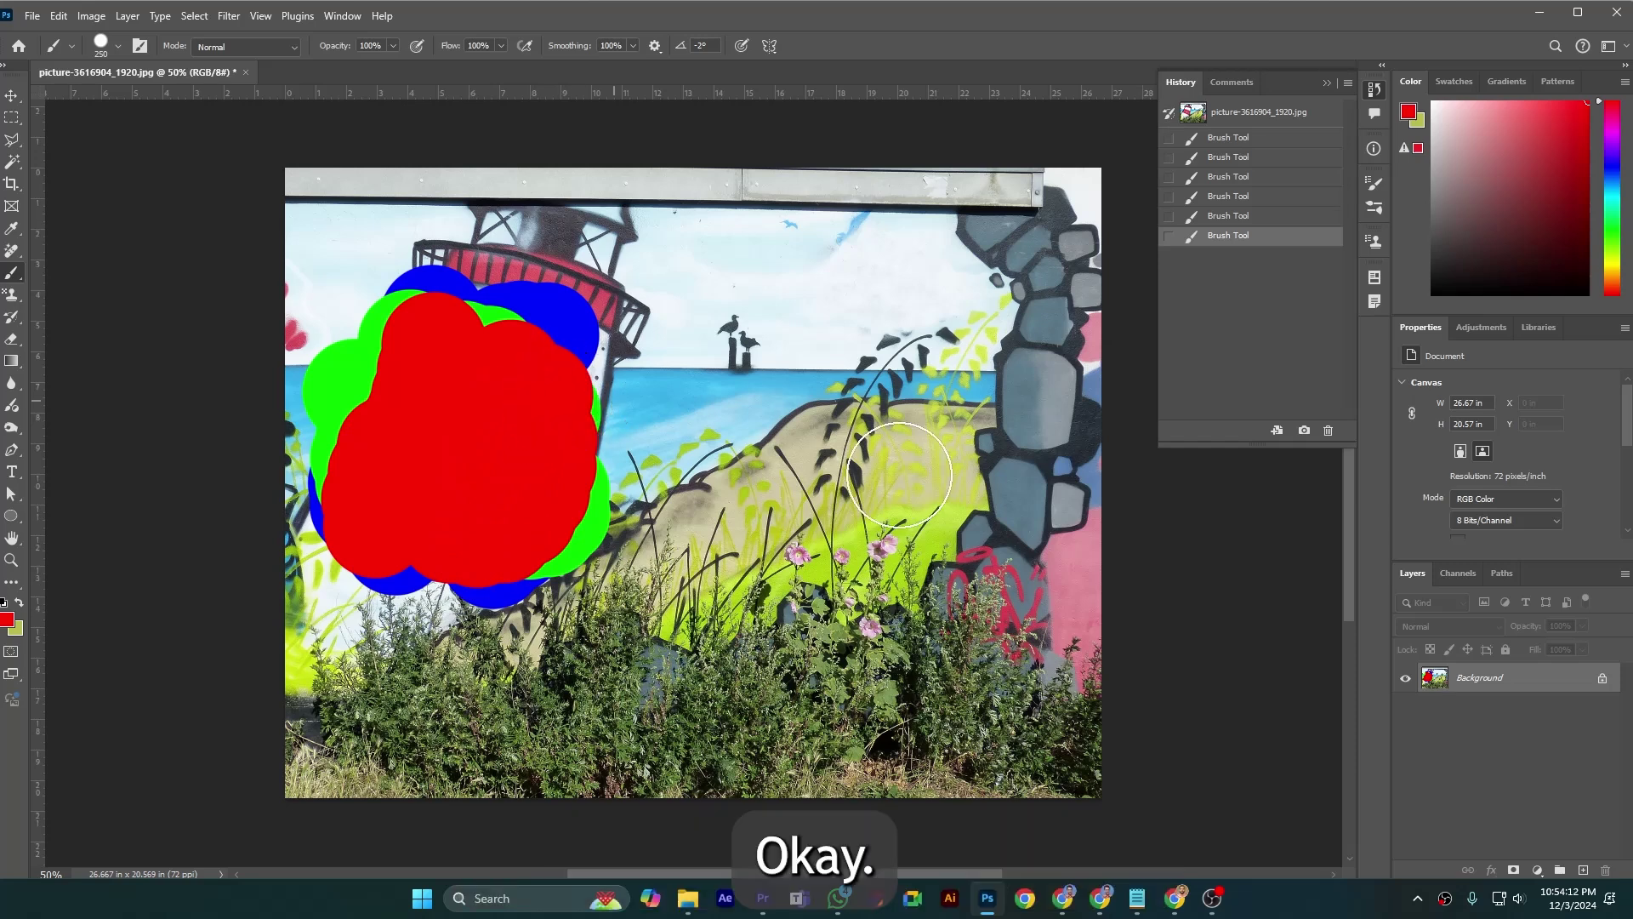
click(11, 317)
Try a History Brush stroke on the blob's top-right, then undo it
drag(558, 345, 541, 347)
key(ctrl+z)
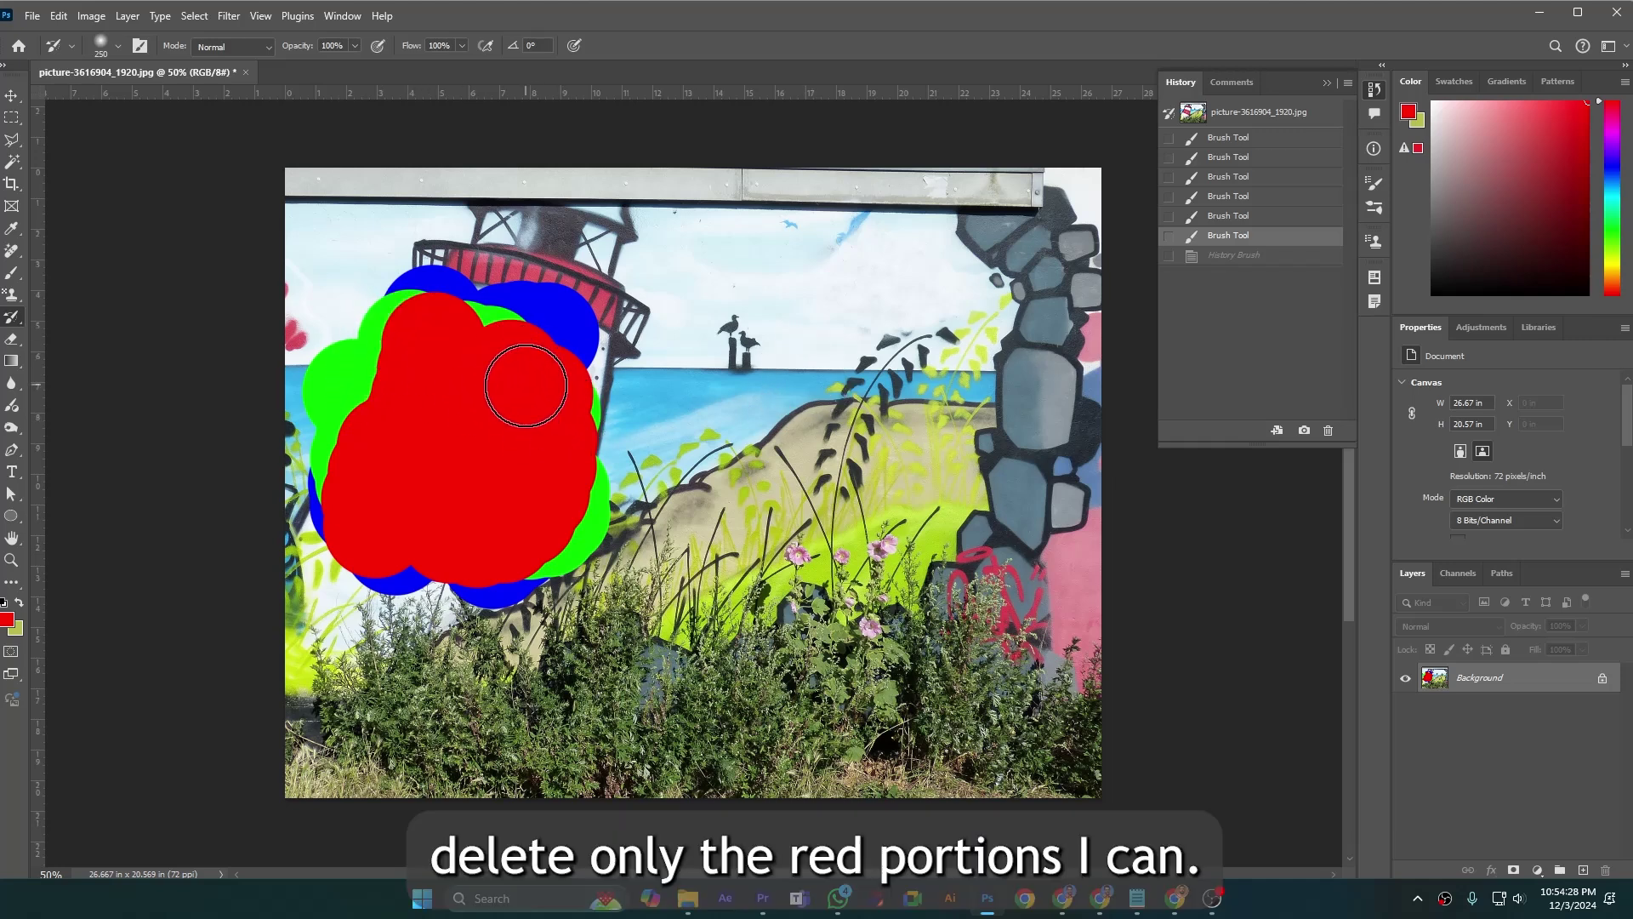
Set the last Brush state as history source, step back to the blue-only state, then return
click(1169, 238)
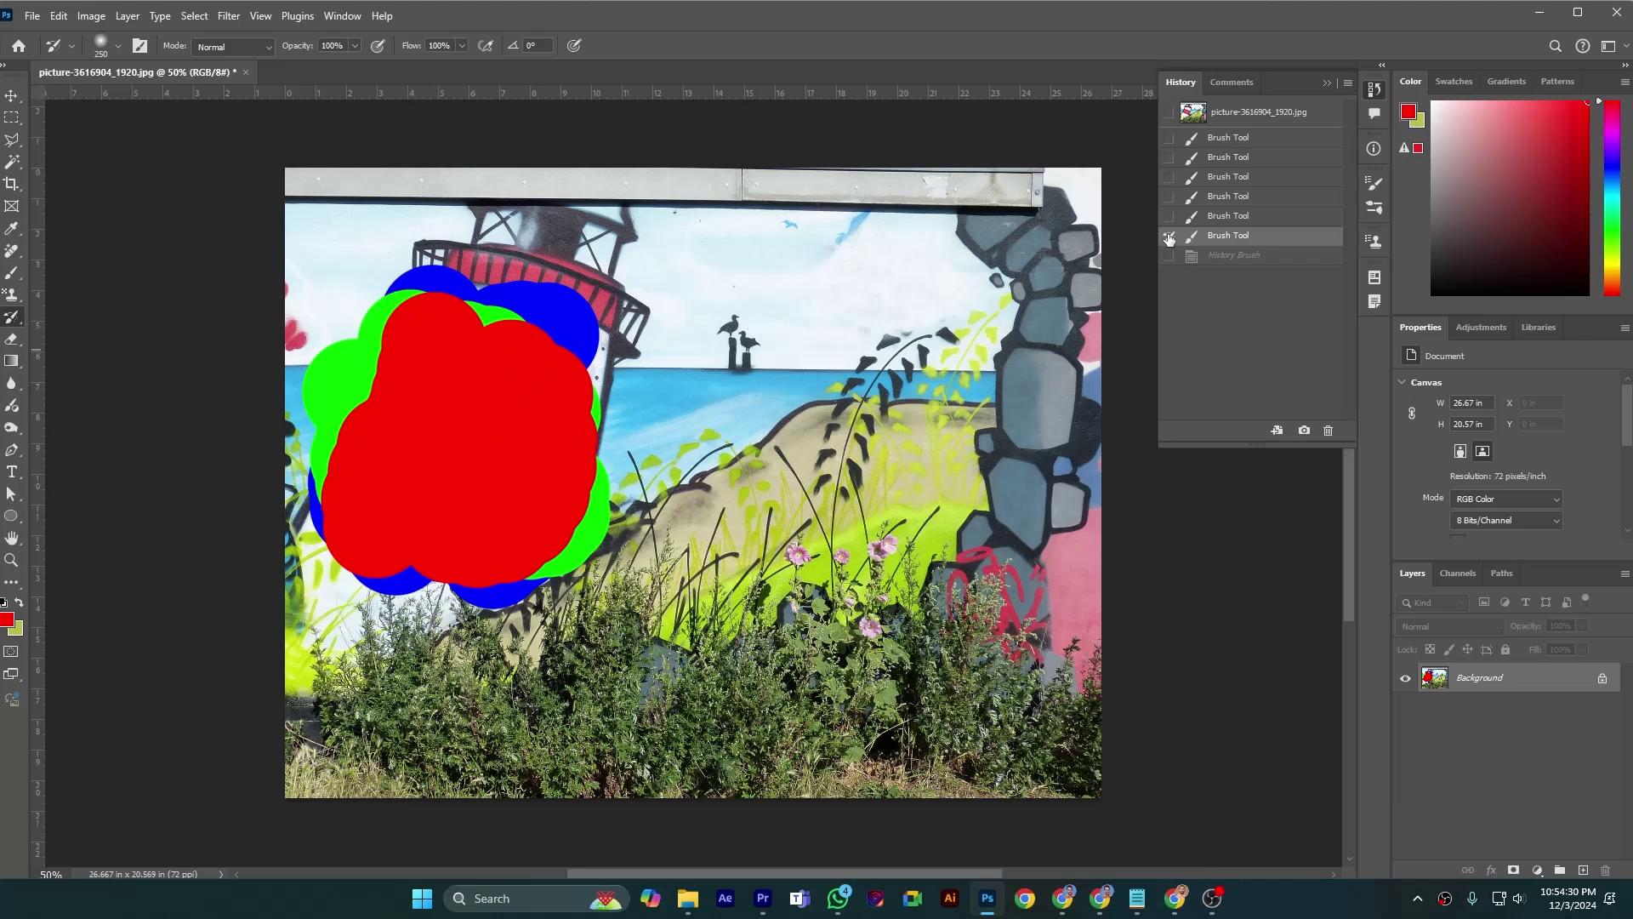
click(1225, 218)
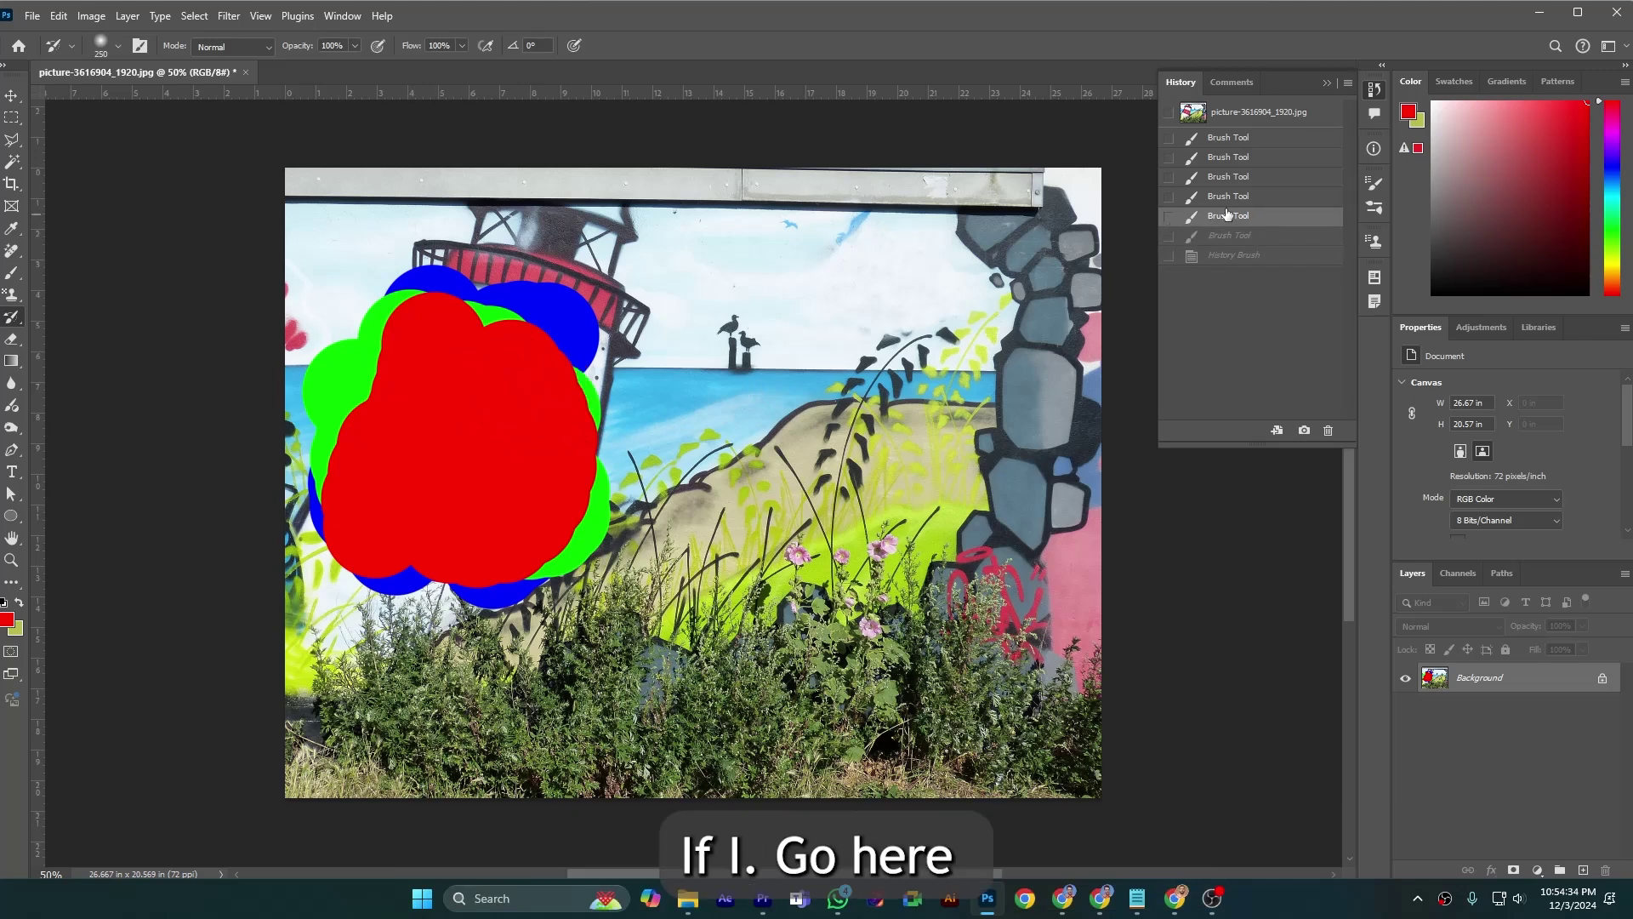
click(1227, 197)
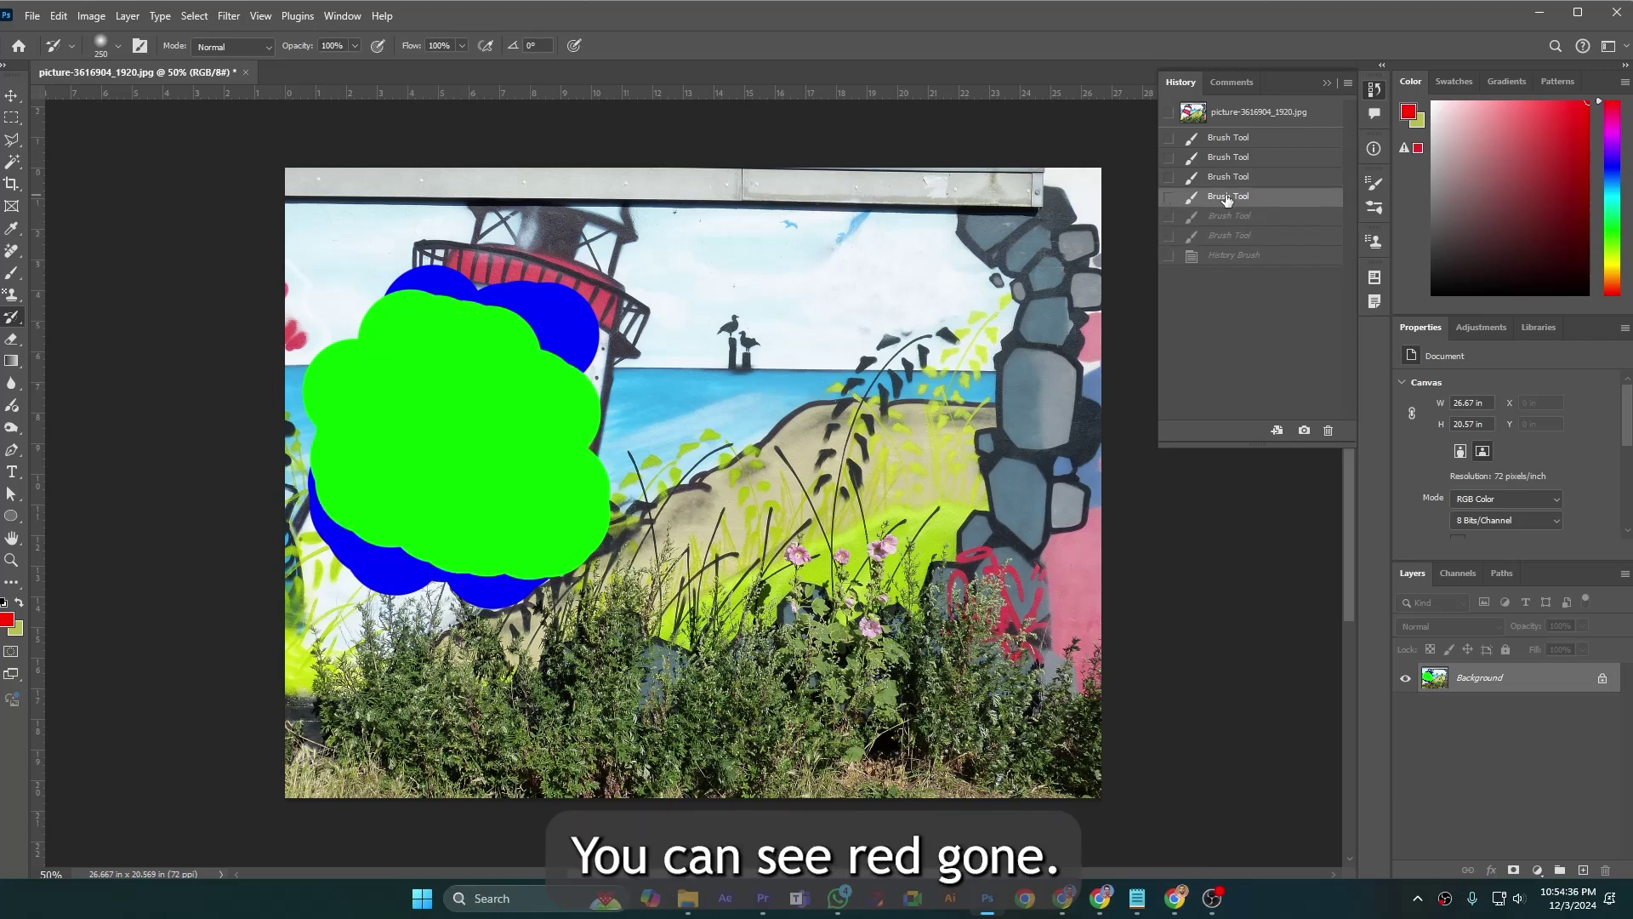
click(1228, 177)
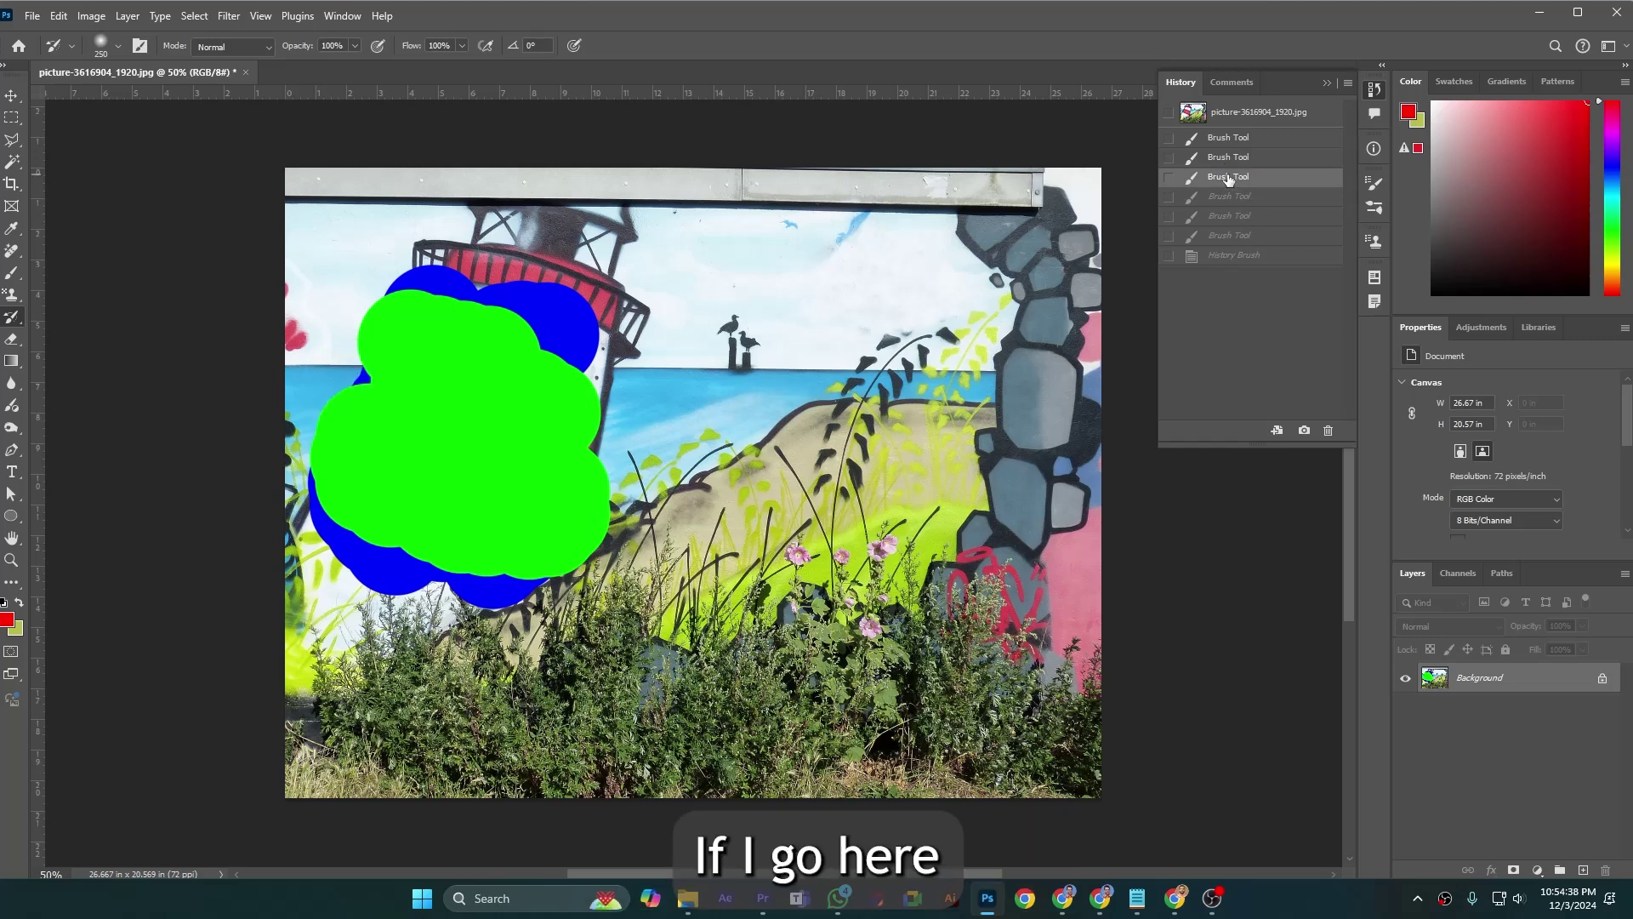
click(1229, 159)
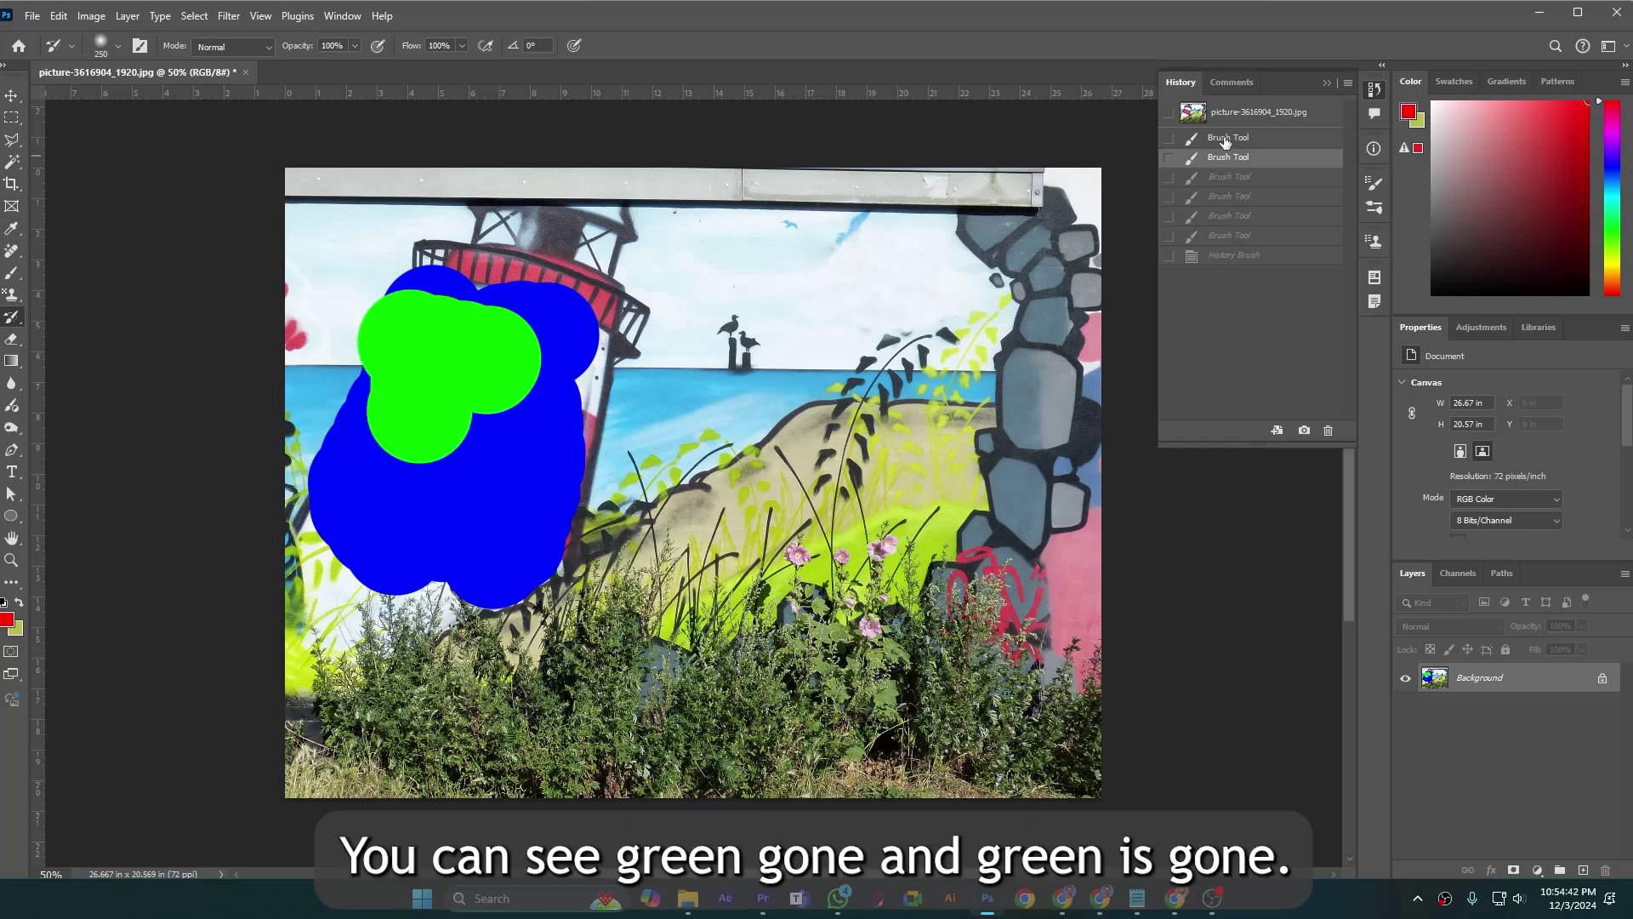
click(1224, 139)
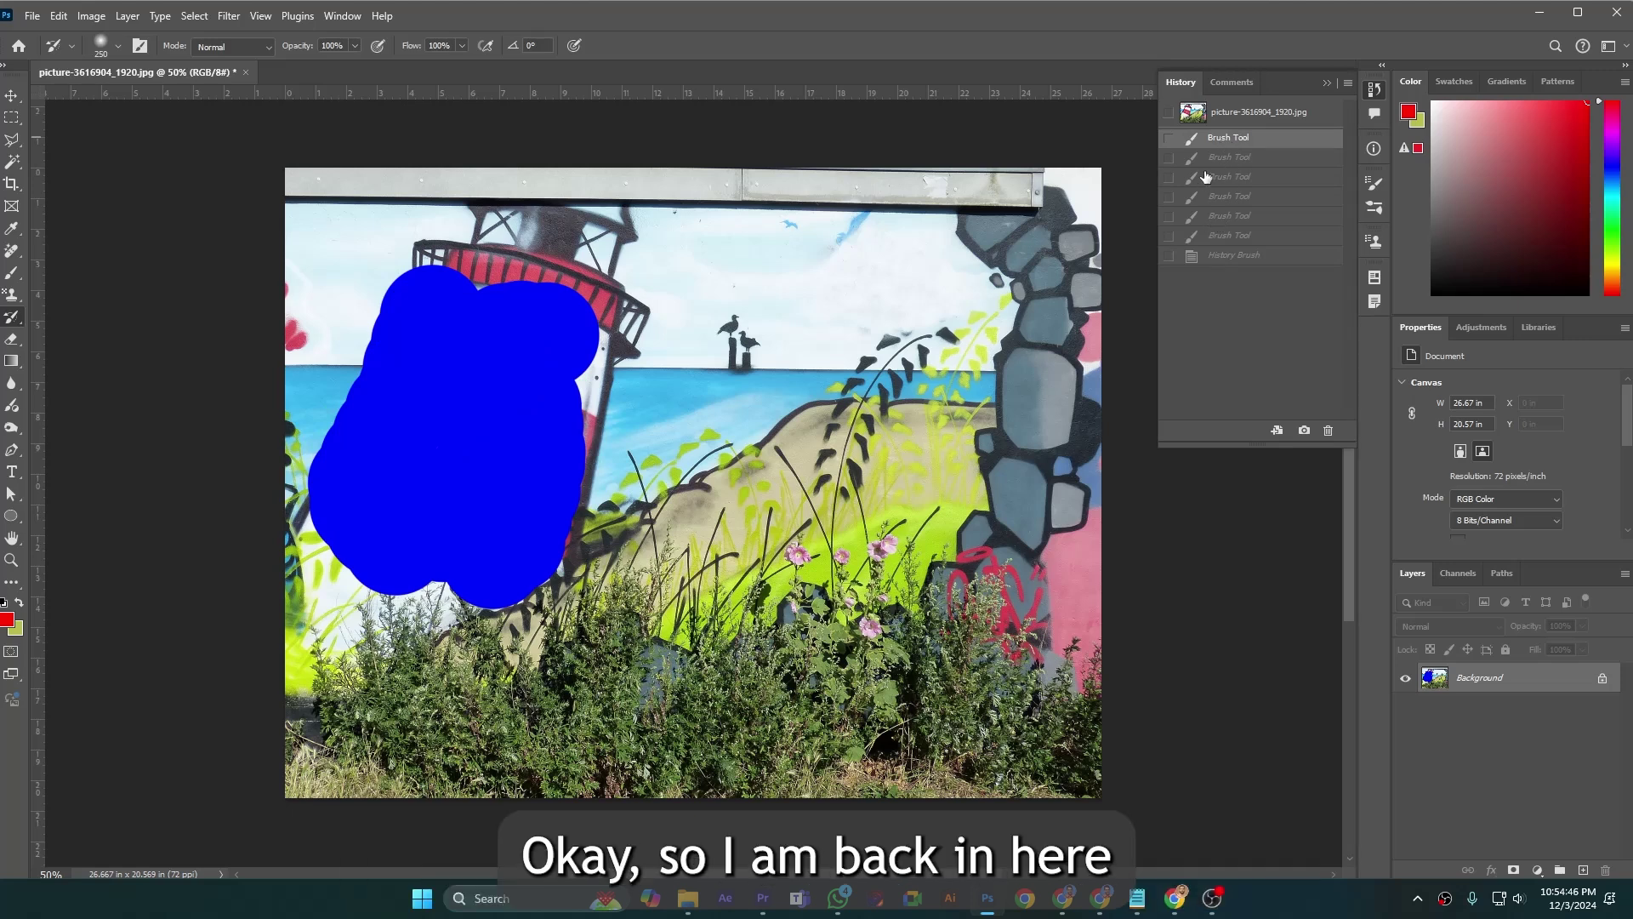
click(1236, 237)
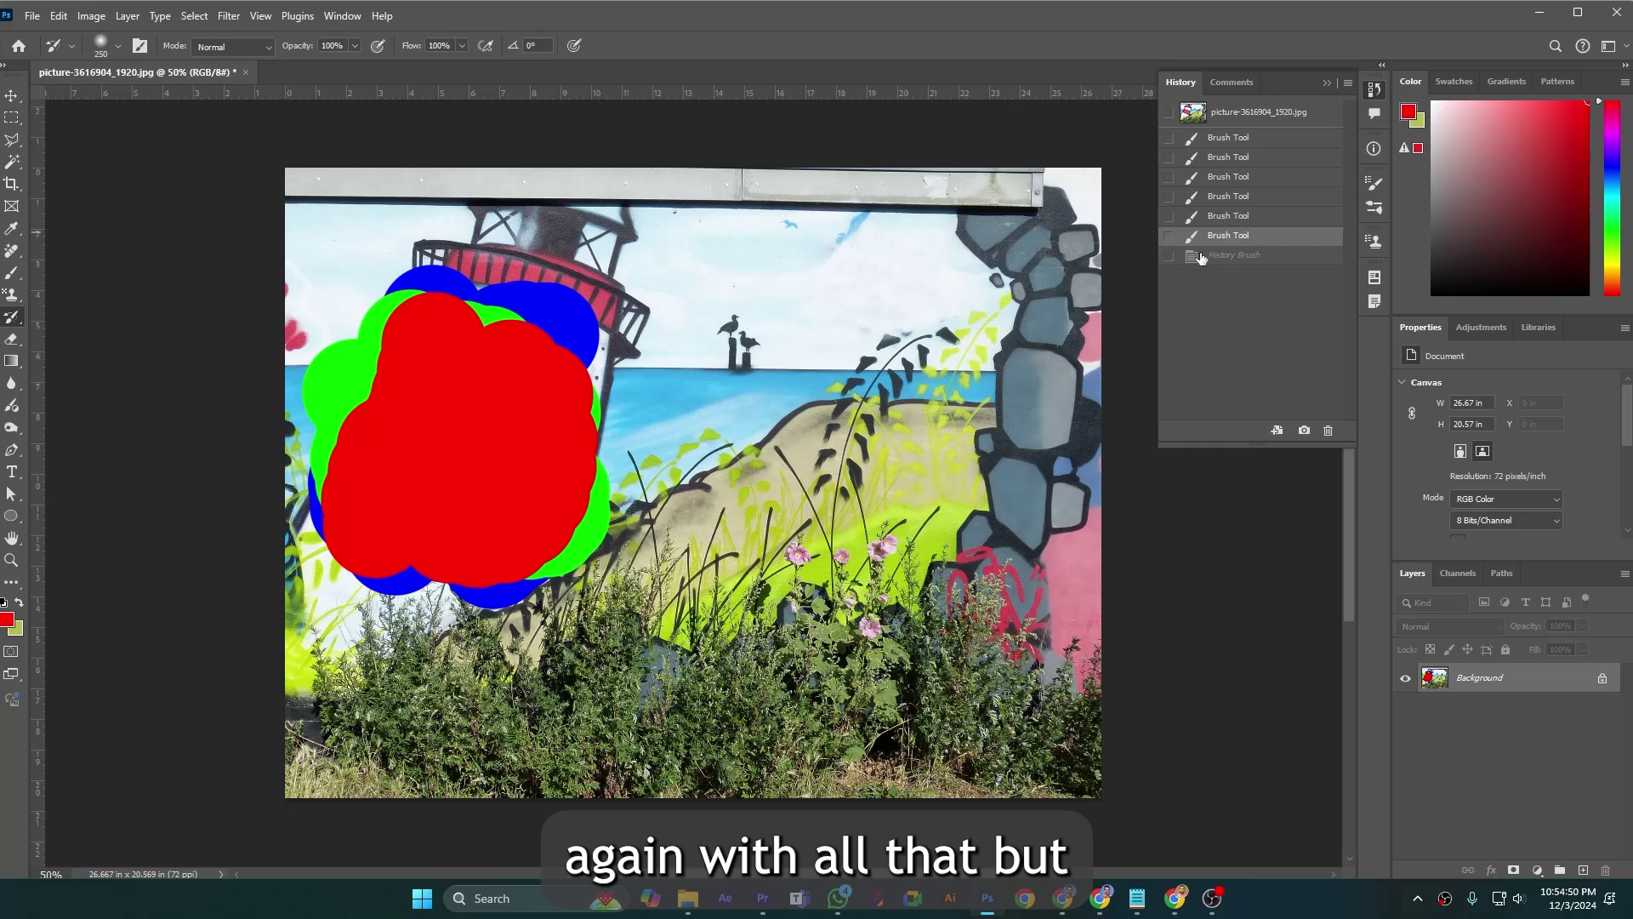
Step back to the green-over-blue history state before the red and capture it as Snapshot 1
click(1213, 197)
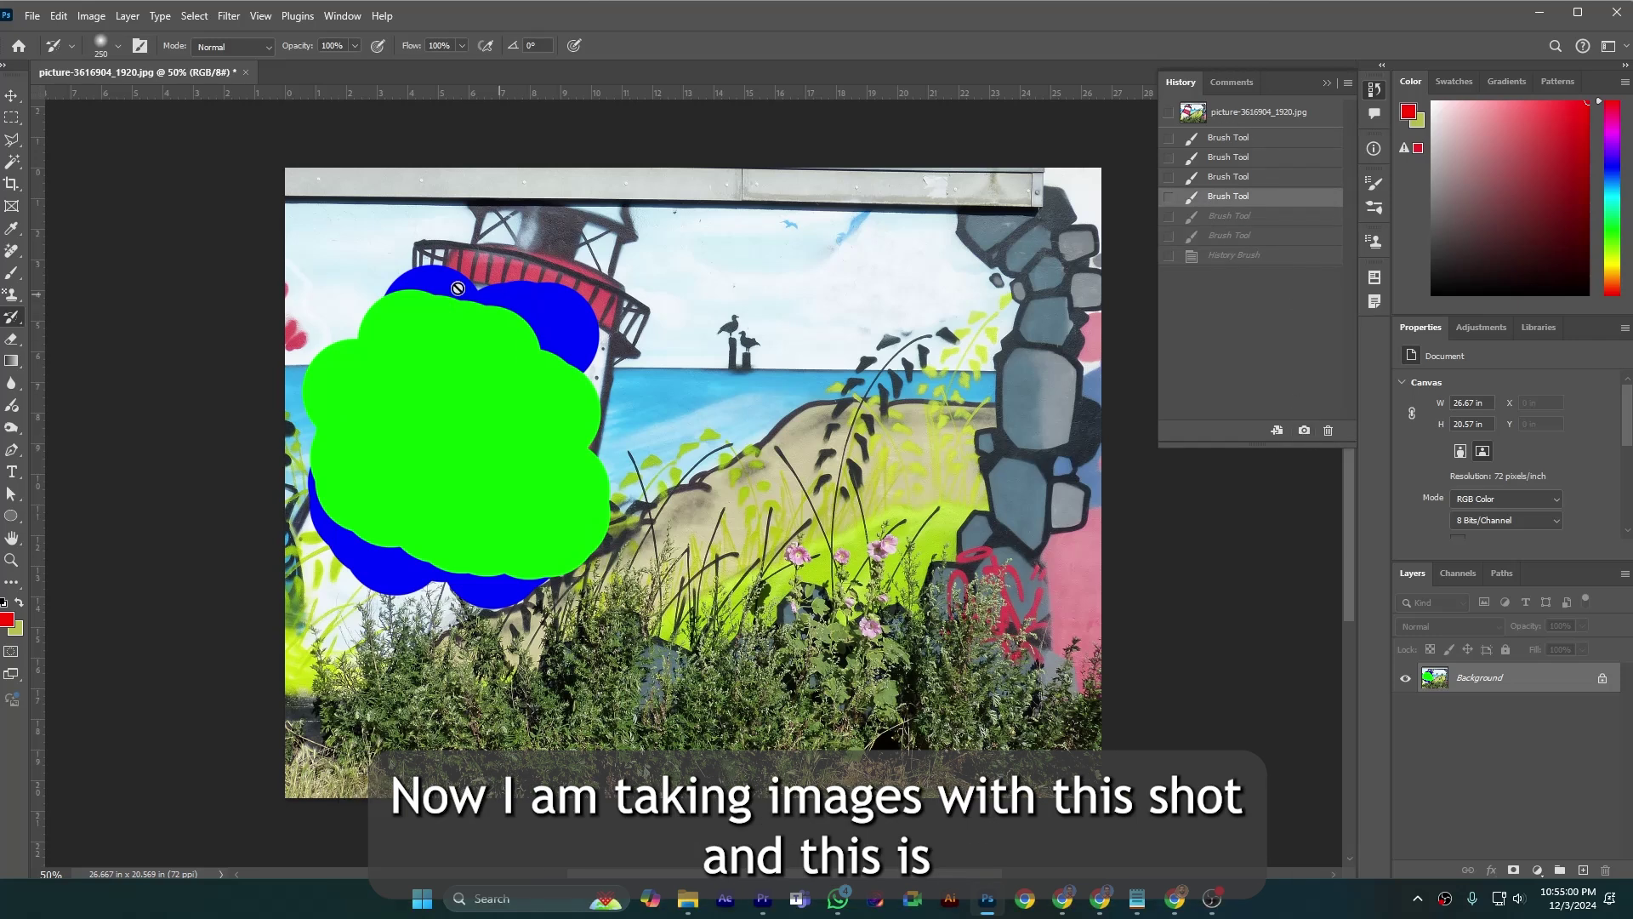
click(1302, 432)
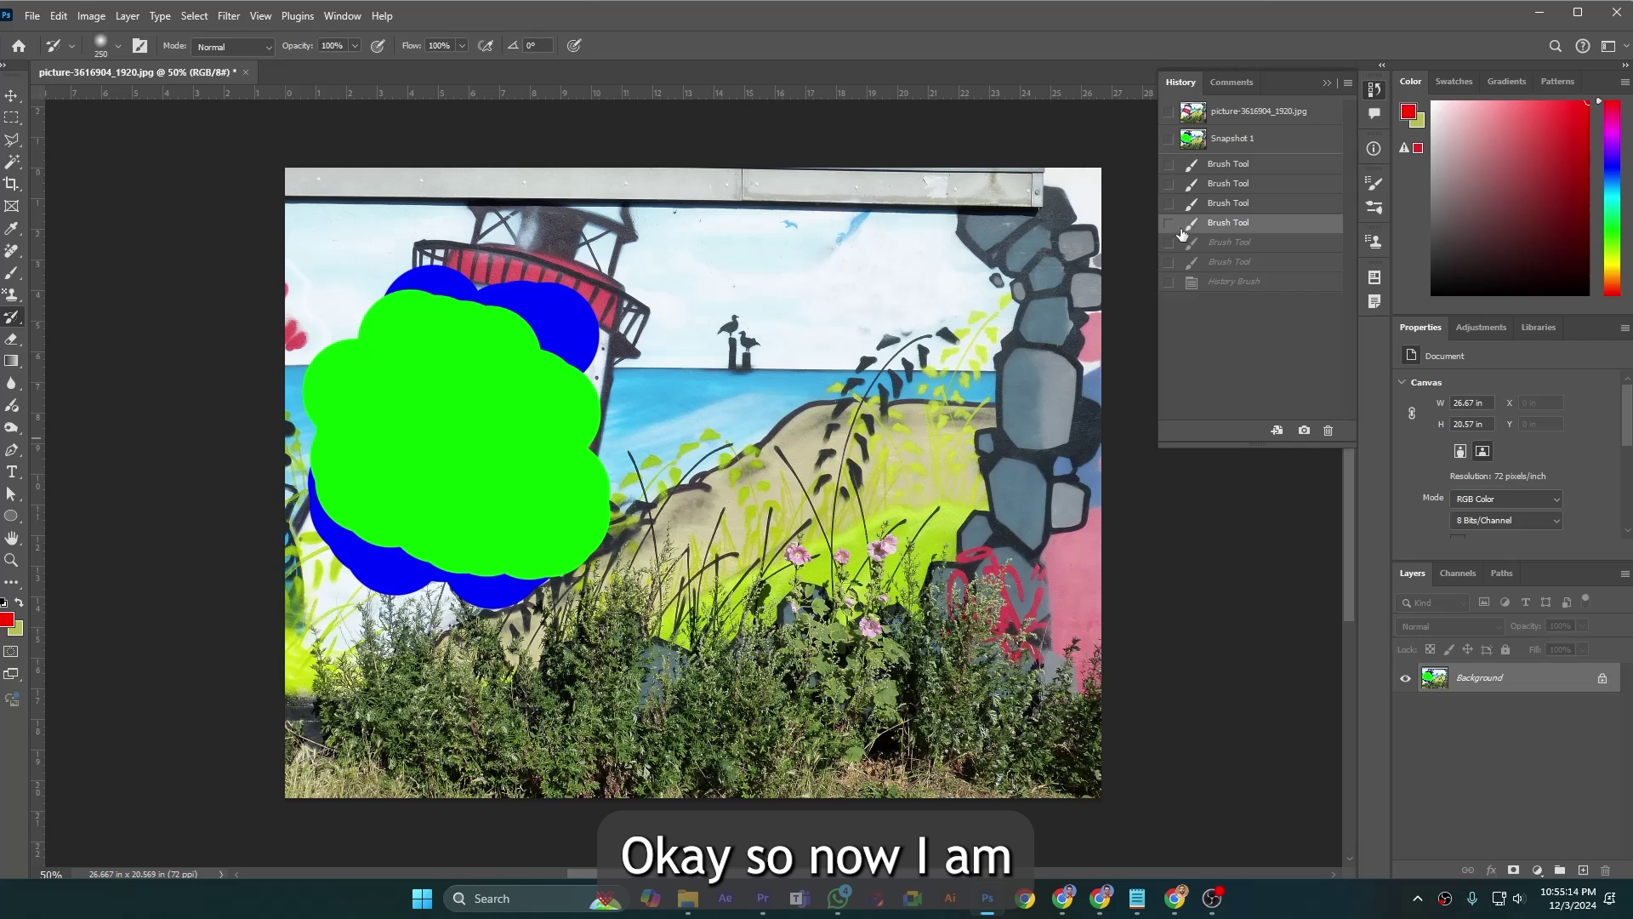
Return to the latest red stroke and History-brush the blob's outer edges back to Snapshot 1's green
click(1224, 262)
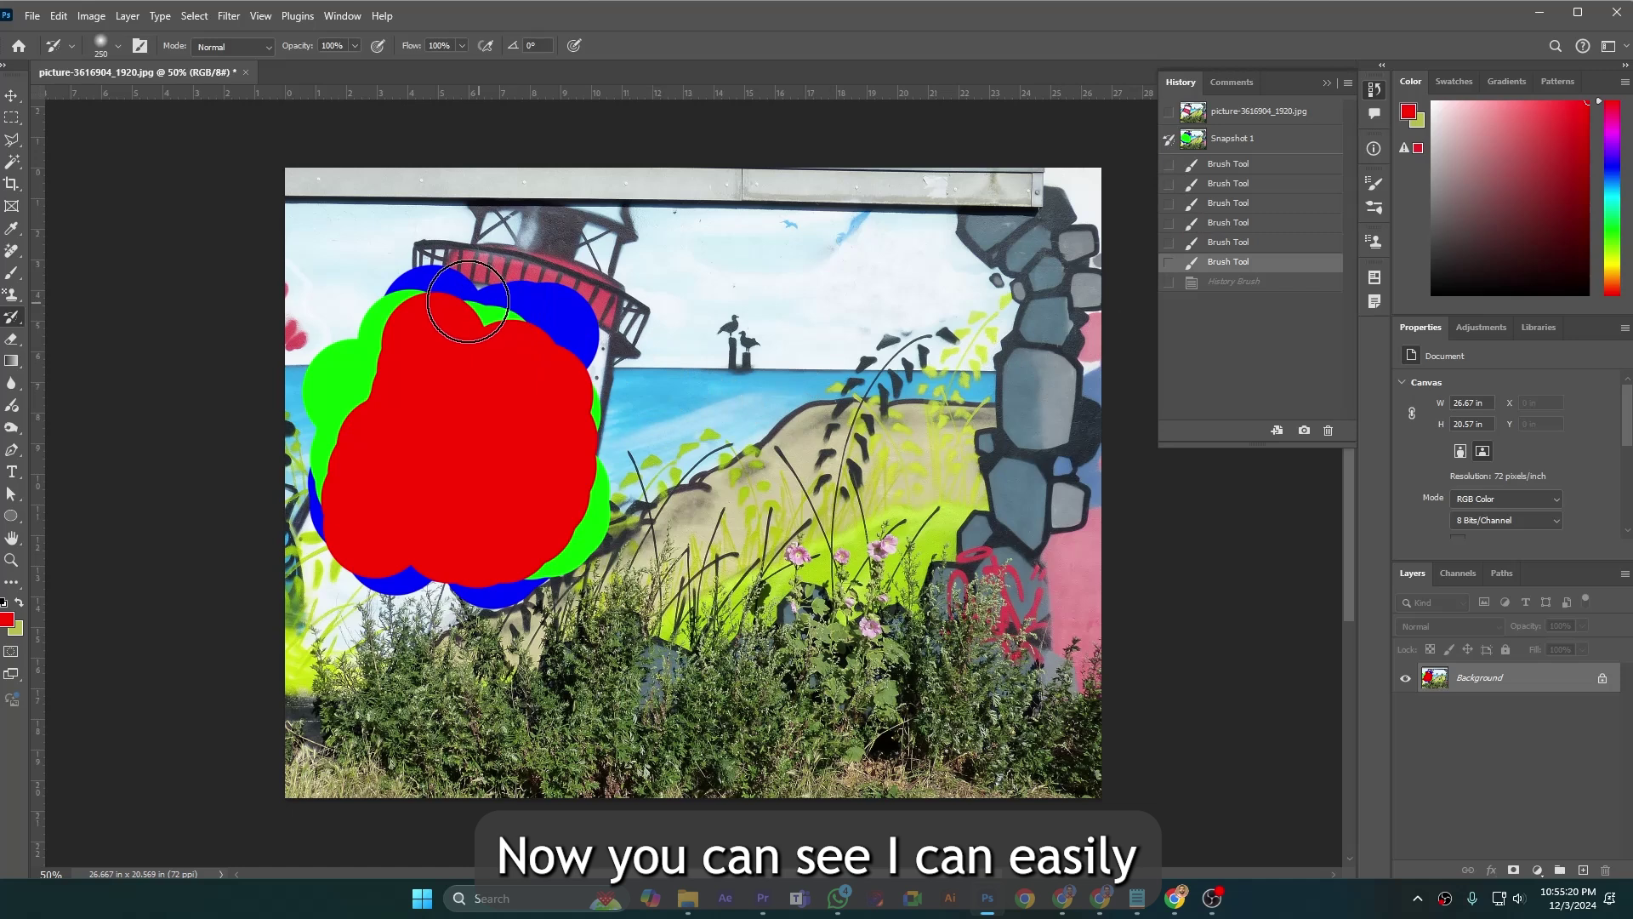
mouse_move(462, 291)
mouse_down()
mouse_move(373, 296)
mouse_move(312, 370)
mouse_move(353, 321)
mouse_move(277, 495)
mouse_move(292, 569)
mouse_move(341, 612)
mouse_move(536, 605)
mouse_move(590, 530)
mouse_move(609, 447)
mouse_move(590, 354)
mouse_move(448, 296)
mouse_move(374, 314)
mouse_up()
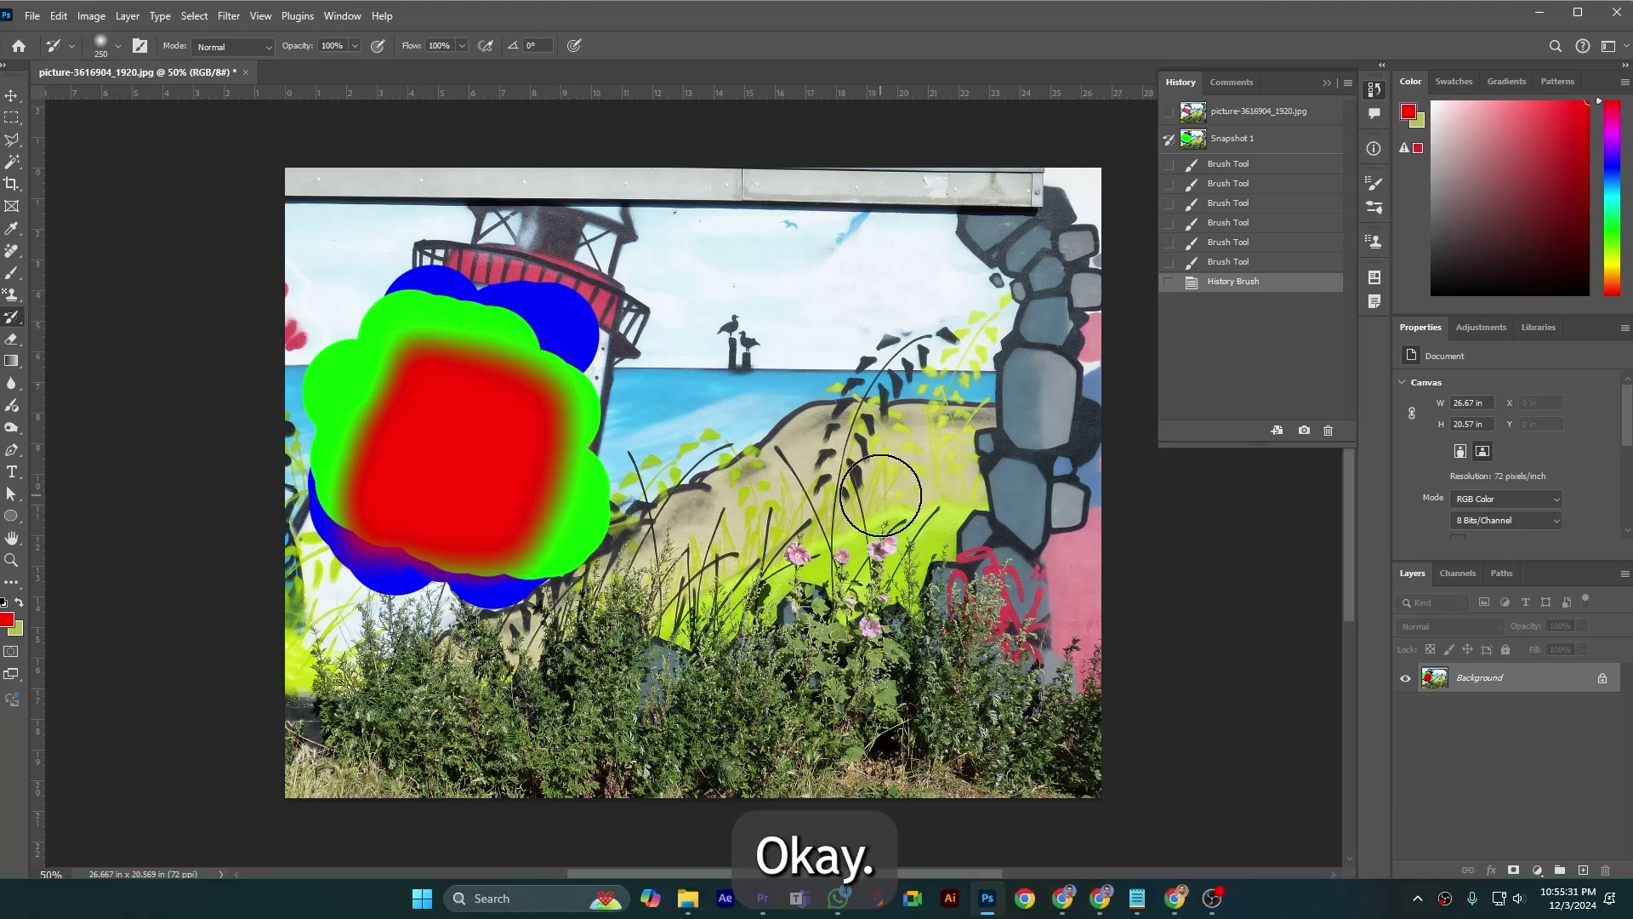